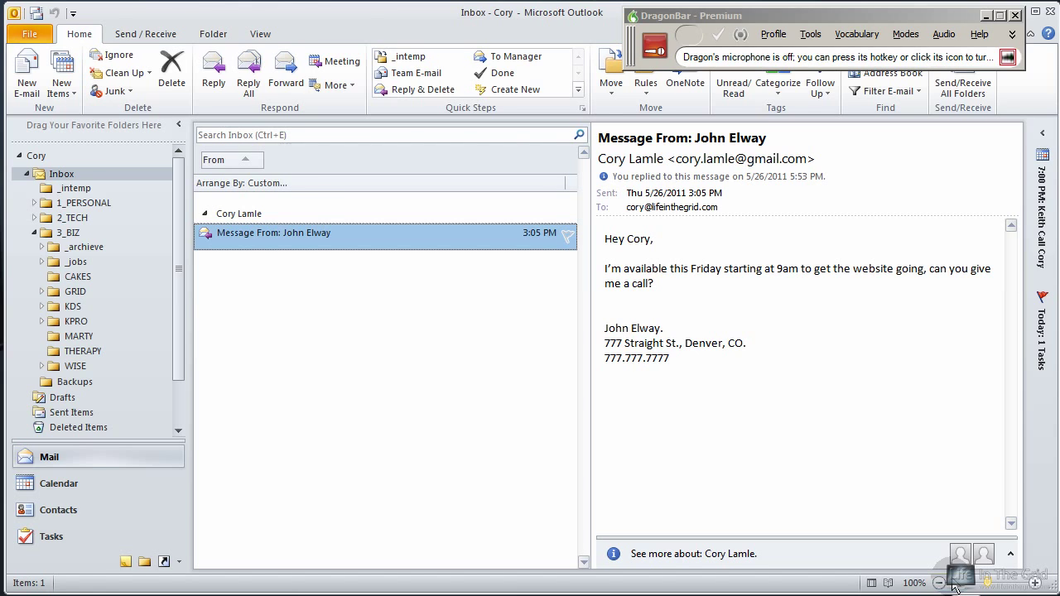
End the John Elway appointment at 5 PM and dictate a note about asking for a discount.
{"action": "key", "text": "KP_Add"}
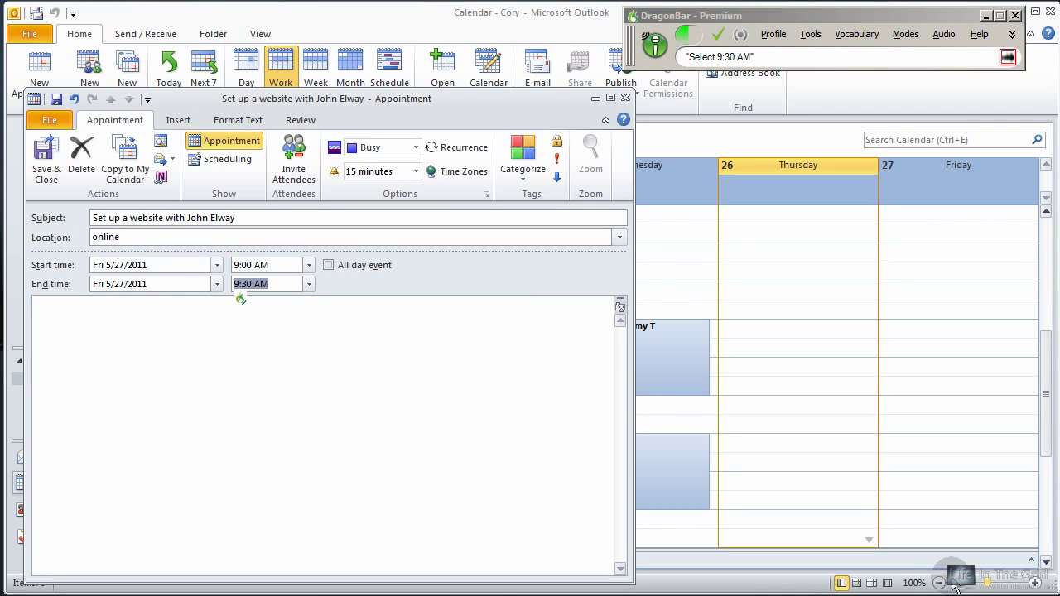
{"action": "type", "text": "5 PM"}
{"action": "key", "text": "Tab"}
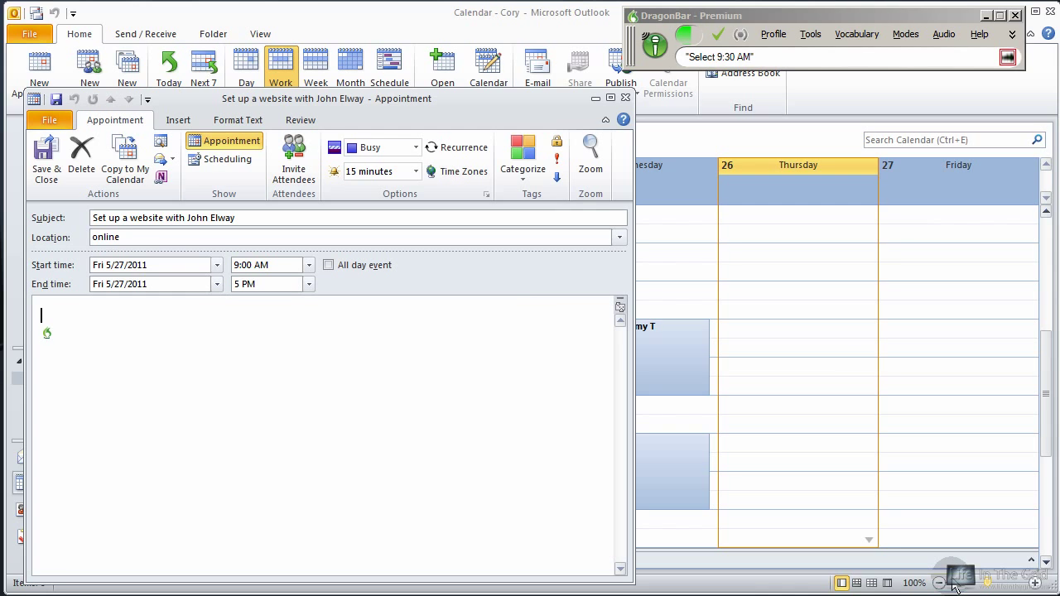
{"action": "type", "text": "Since this is a high-profile client"}
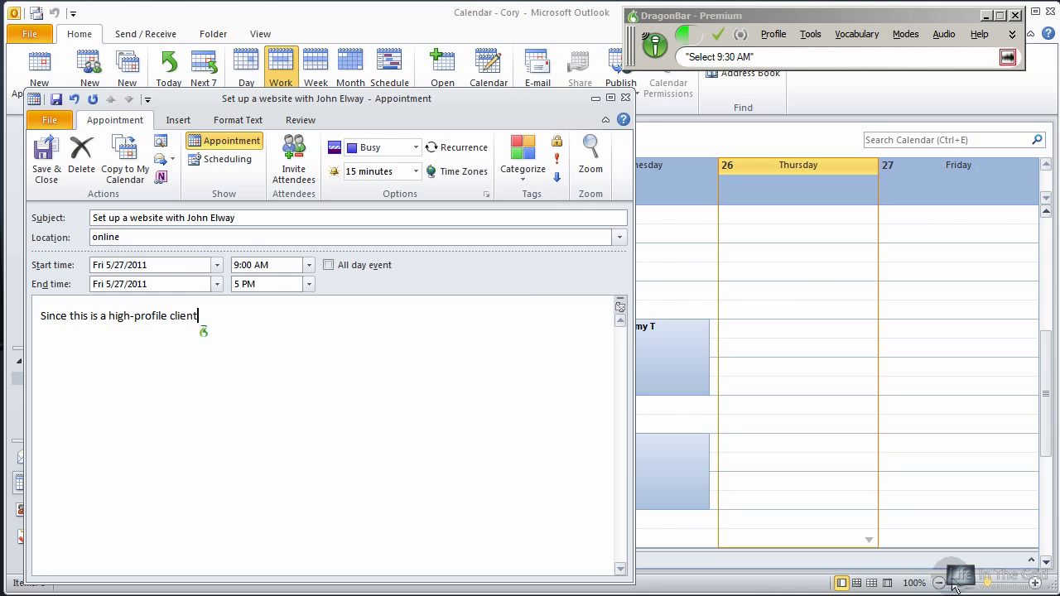
{"action": "type", "text": " see if John wants a discount for letting you use his name as a premier client."}
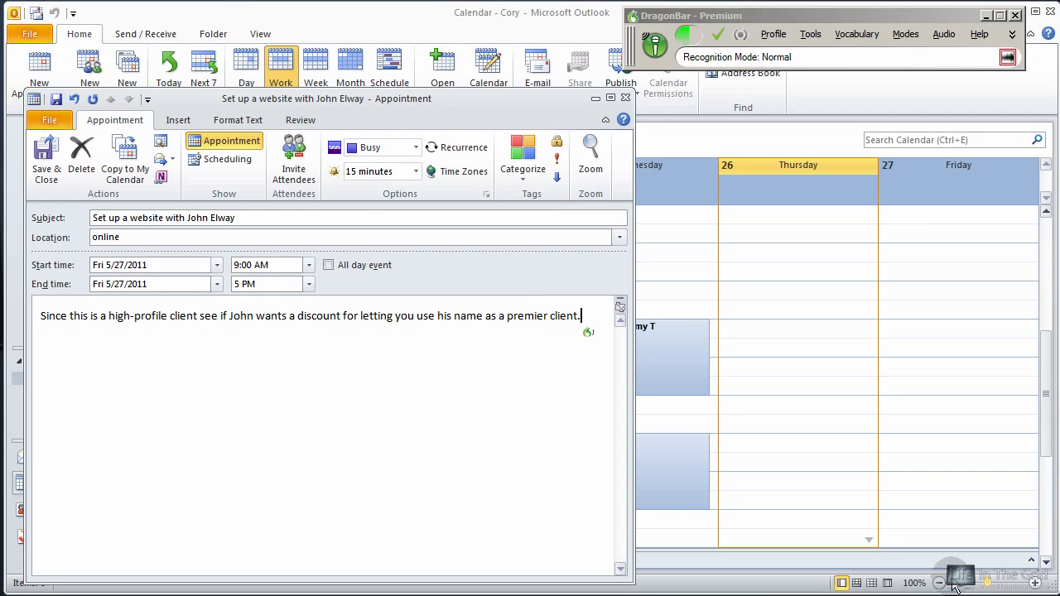
Bold 'high-profile' and add the line 'Here's a list of the things you need to do:'.
{"action": "key", "text": "ctrl+b"}
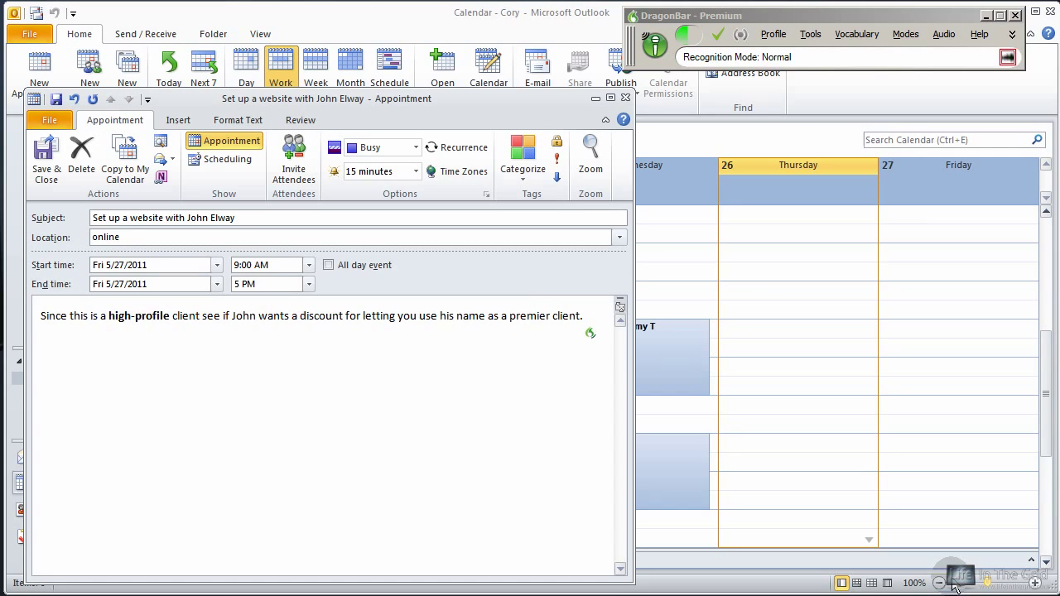
{"action": "key", "text": "Return"}
{"action": "key", "text": "Return"}
{"action": "type", "text": "Here's a list of the things you need to do:"}
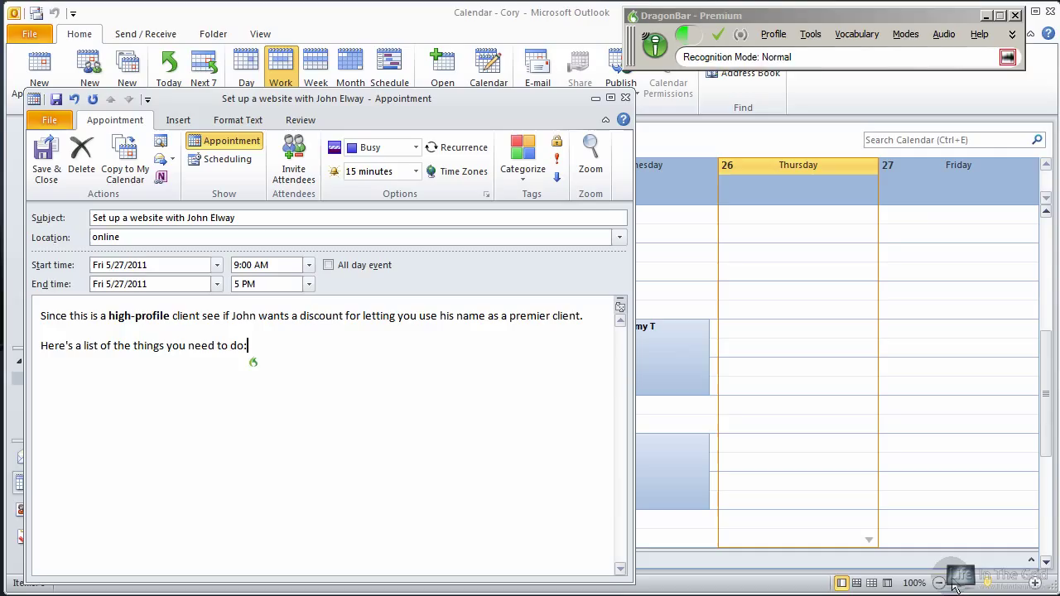
{"action": "key", "text": "Return"}
{"action": "key", "text": "Return"}
Add five bulleted tasks, from 'Call John.' to showing John themes, then save the appointment.
{"action": "key", "text": "ctrl+shift+l"}
{"action": "type", "text": "Call John."}
{"action": "key", "text": "Return"}
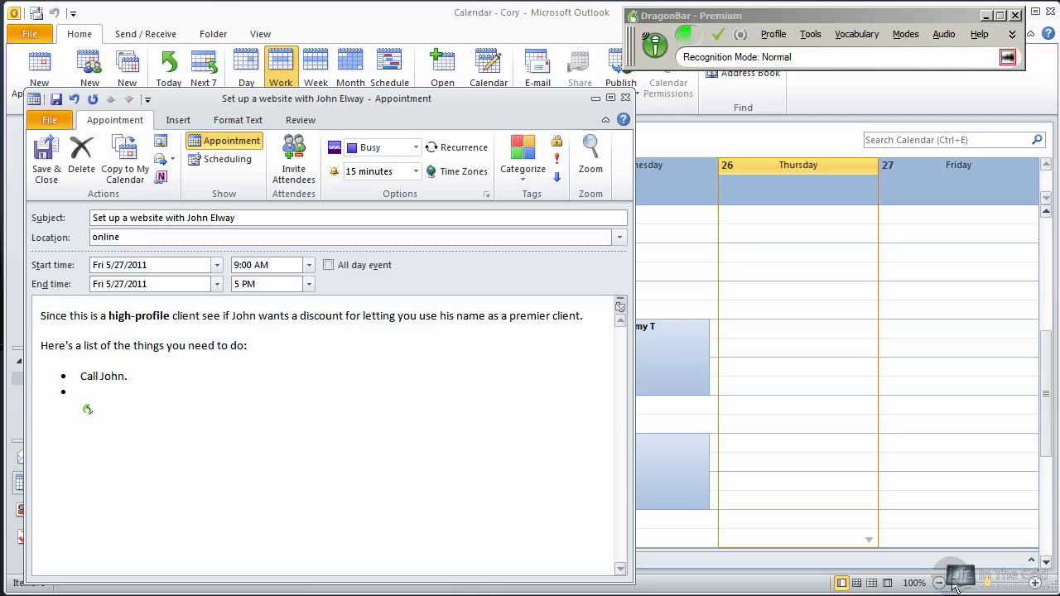
{"action": "type", "text": "Register the domain."}
{"action": "key", "text": "Return"}
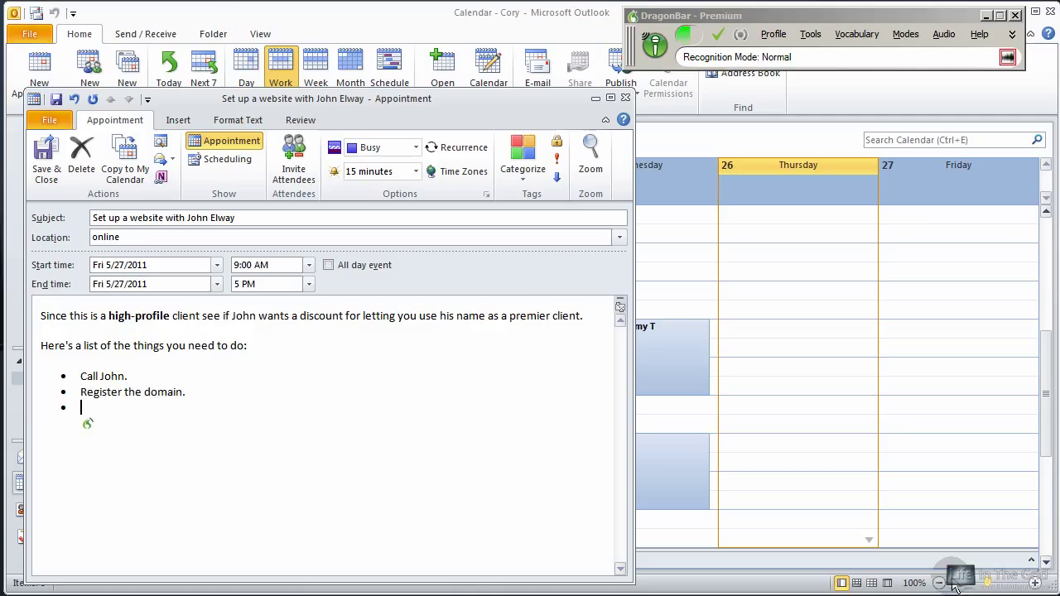
{"action": "type", "text": "Set up a hosting account."}
{"action": "key", "text": "Return"}
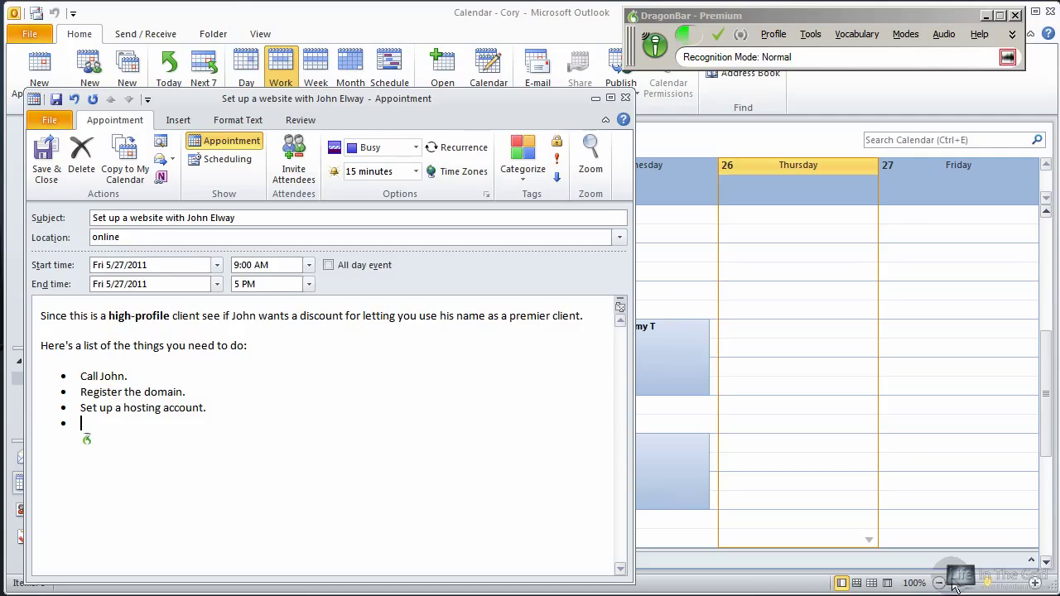
{"action": "type", "text": "Setup install and configure WordPress."}
{"action": "key", "text": "Return"}
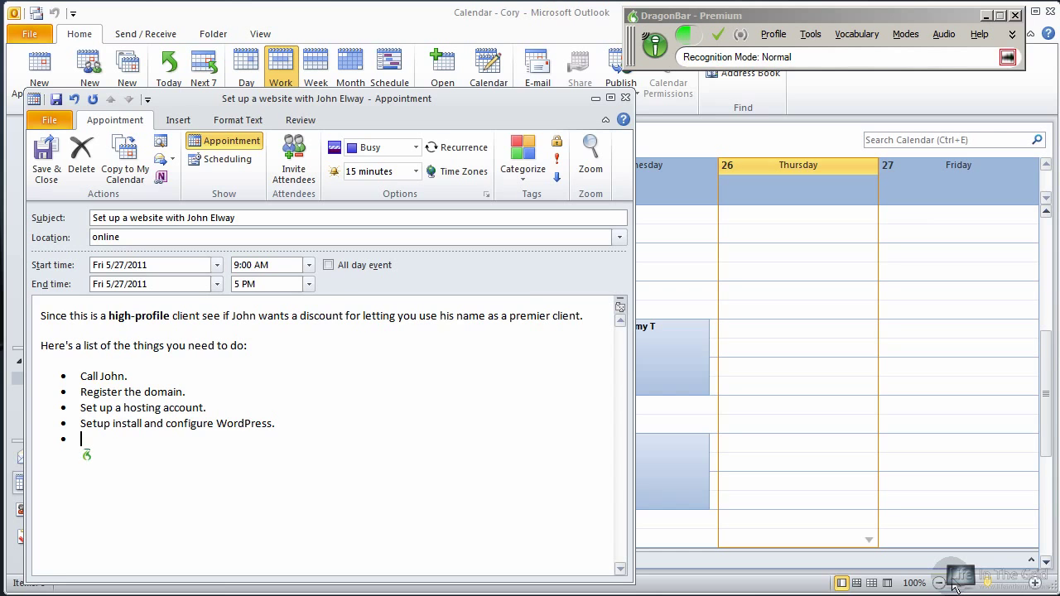
{"action": "type", "text": "Don't forget to show John some of the themes you currently have"}
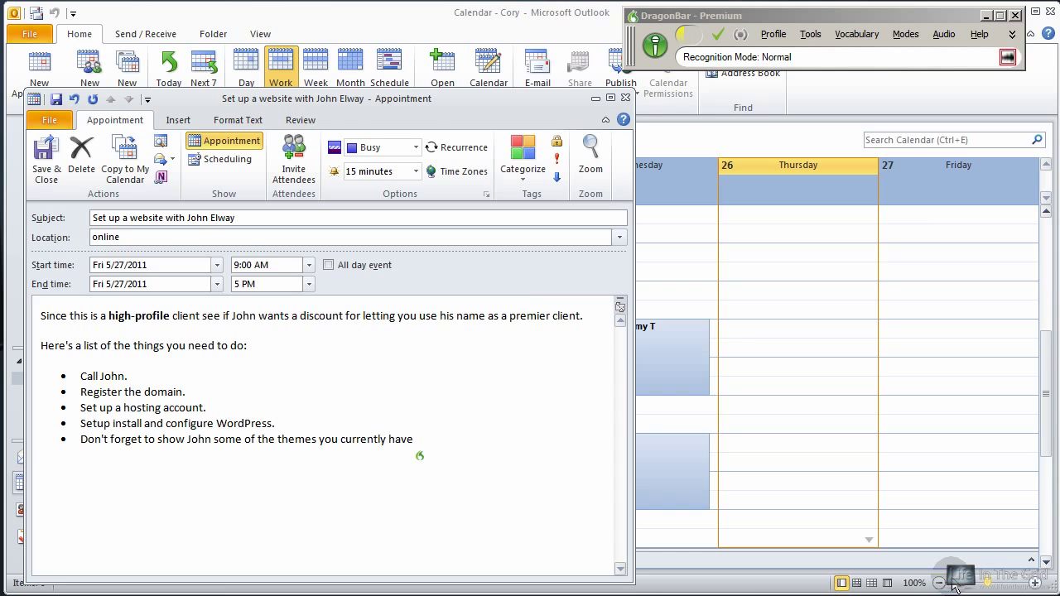
{"action": "key", "text": "alt+s"}
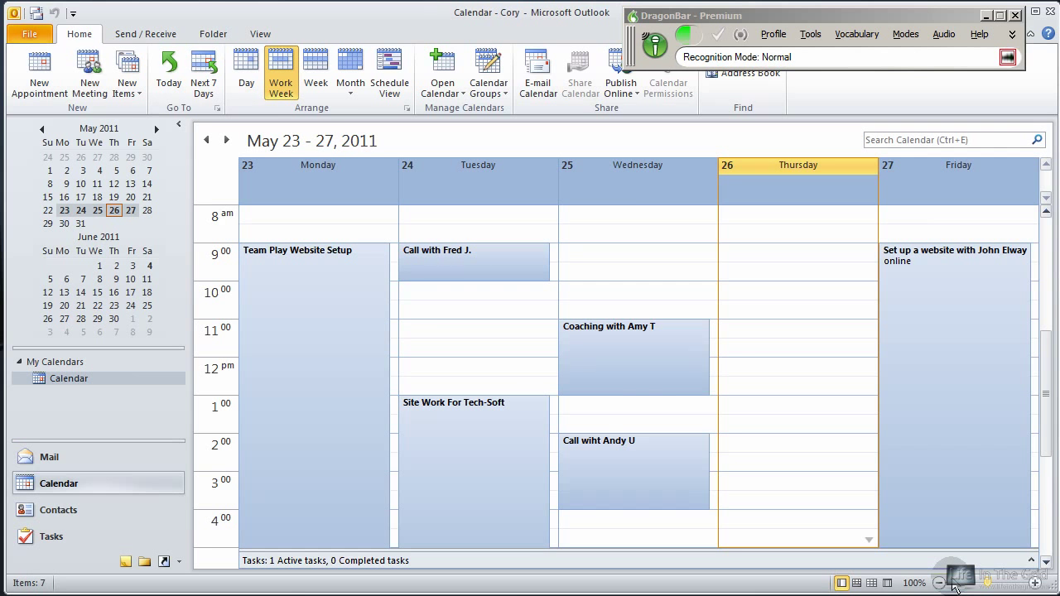
Reply to John Elway that he's on the calendar, offering a Friday 9 AM call and promising a touchdown.
{"action": "key", "text": "ctrl+1"}
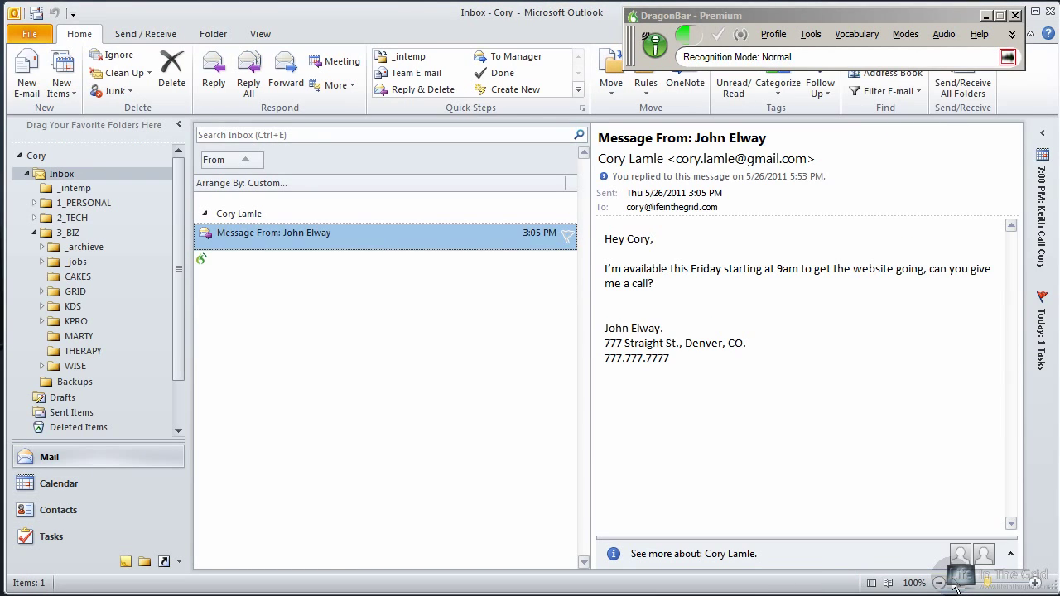
{"action": "key", "text": "ctrl+r"}
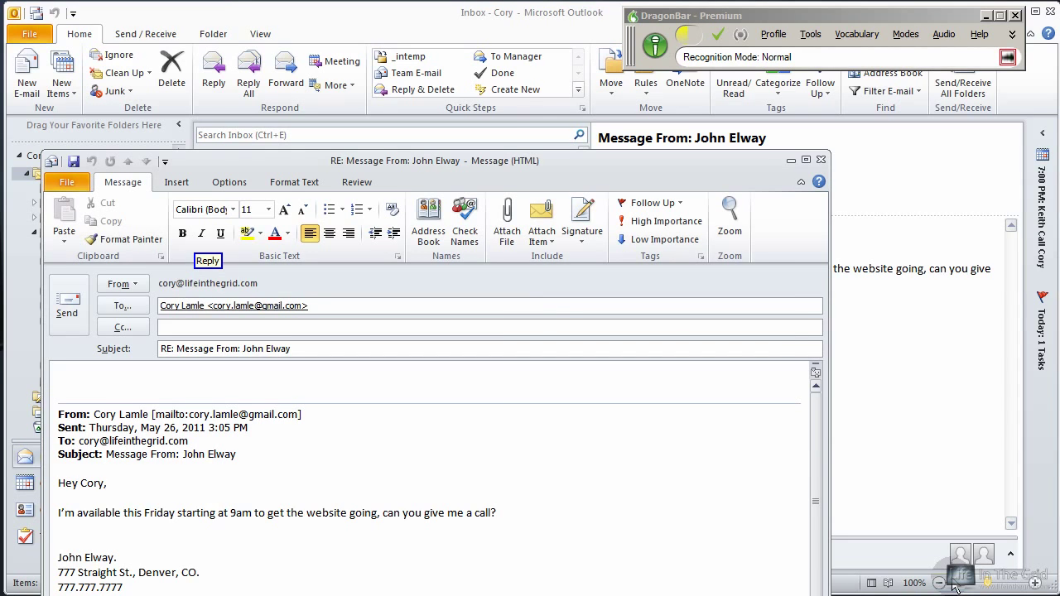
{"action": "type", "text": "Hey John,"}
{"action": "key", "text": "Return"}
{"action": "key", "text": "Return"}
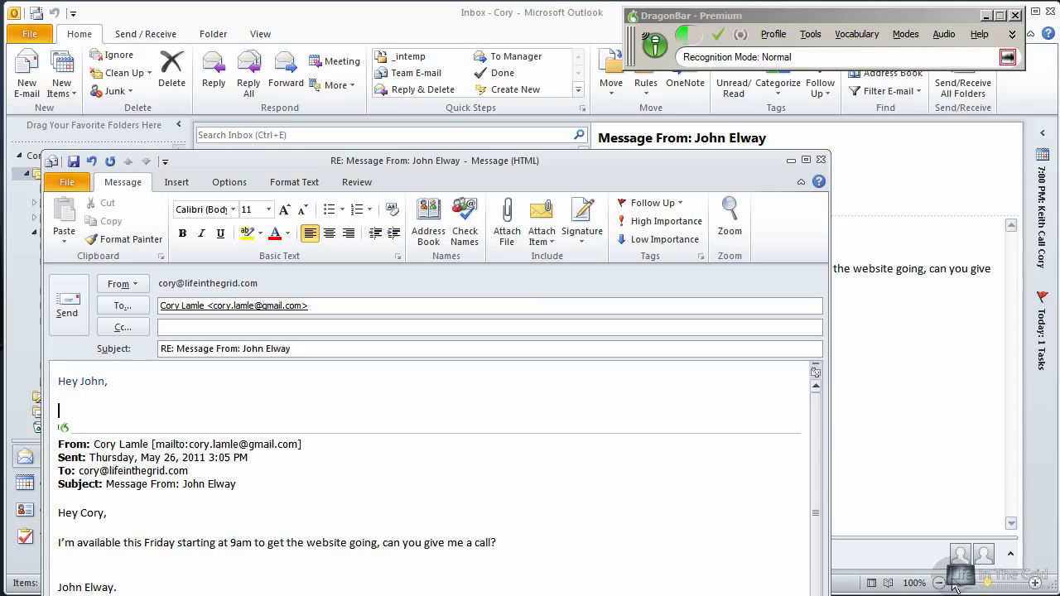
{"action": "type", "text": "I got you all set up in my calendar"}
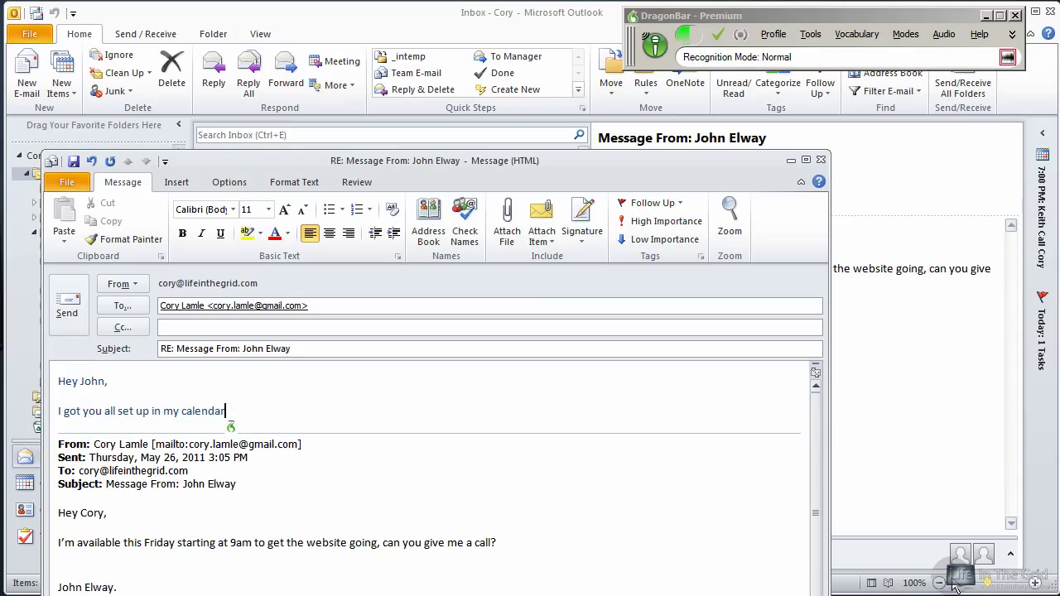
{"action": "type", "text": " can I call you first thing Friday morning at 9 AM?"}
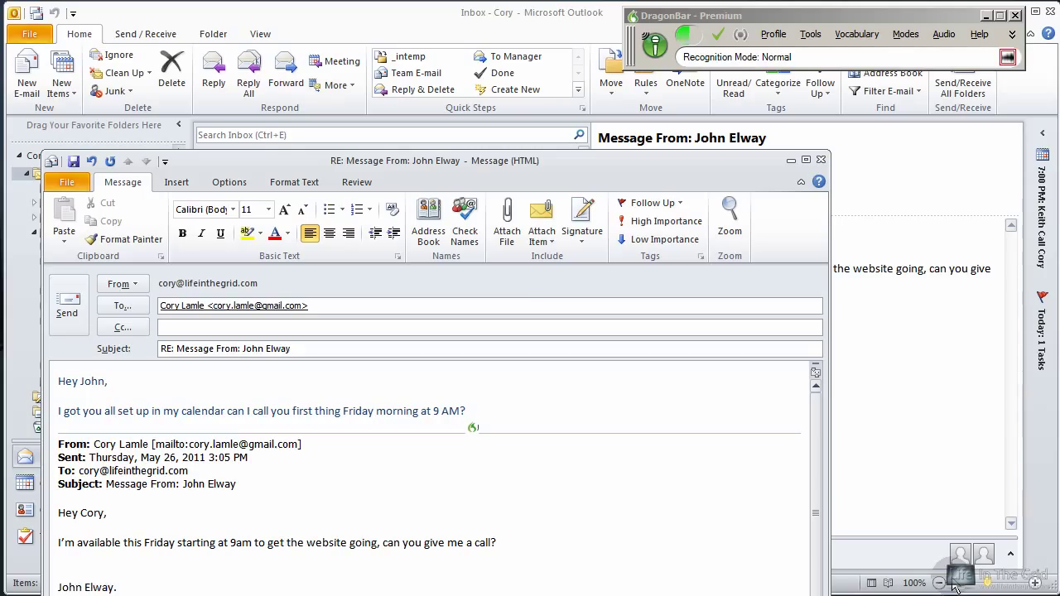
{"action": "key", "text": "Return"}
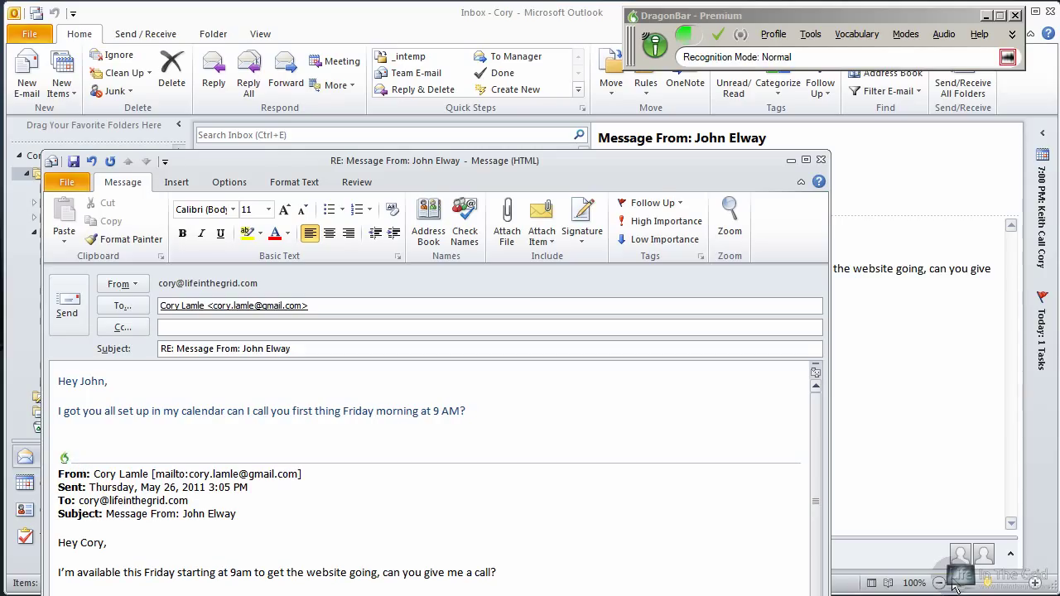
{"action": "type", "text": "Be assured we will make this thing a touchdown"}
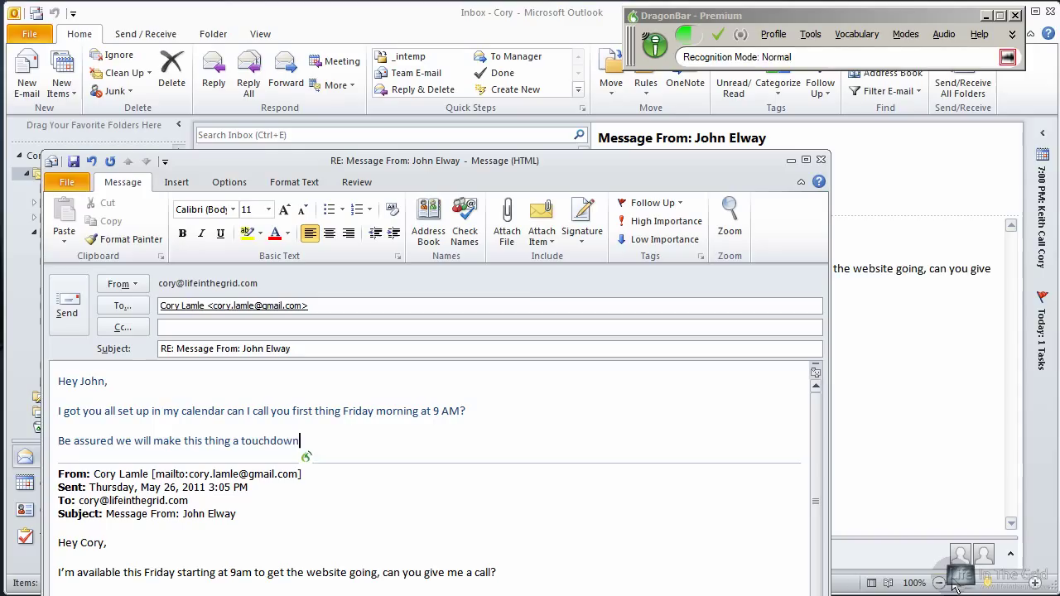
{"action": "type", "text": "!  :-)"}
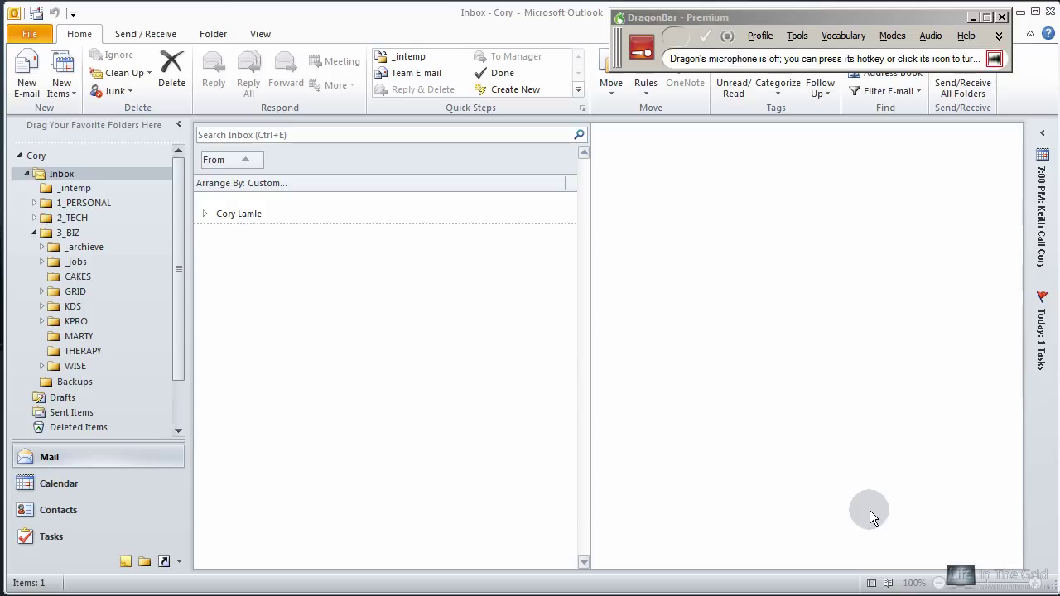
Turn the dictation microphone back on.
{"action": "key", "text": "KP_Add"}
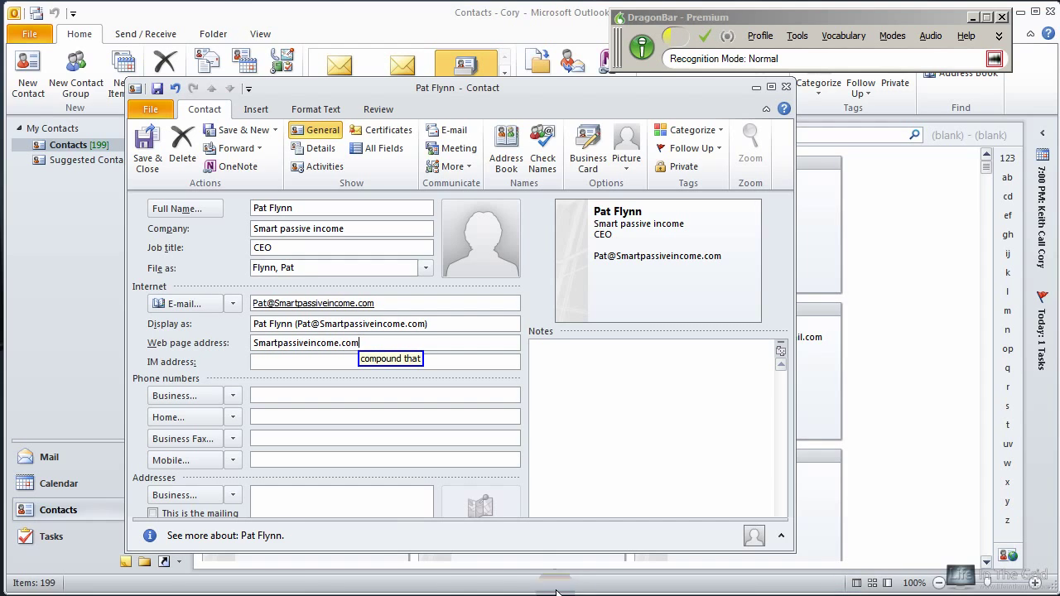
Commit the Smartpassiveincome.com web address to Pat Flynn's contact.
{"action": "left_click", "coordinate": [308, 513]}
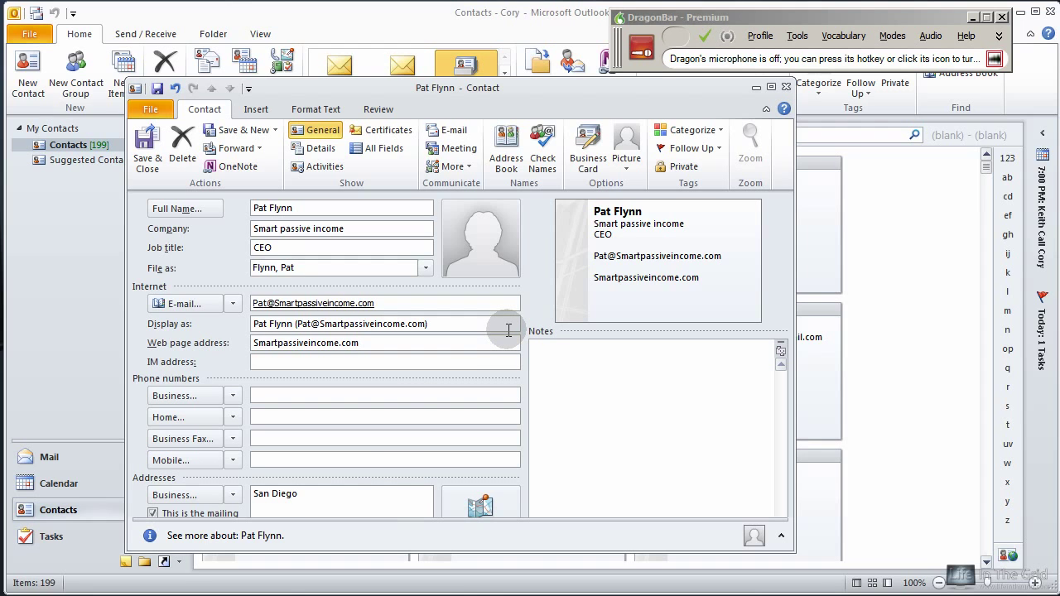
Load Pat Flynn's blog, smartpassiveincome.com, in Chrome by dictating the address.
{"action": "key", "text": "KP_Add"}
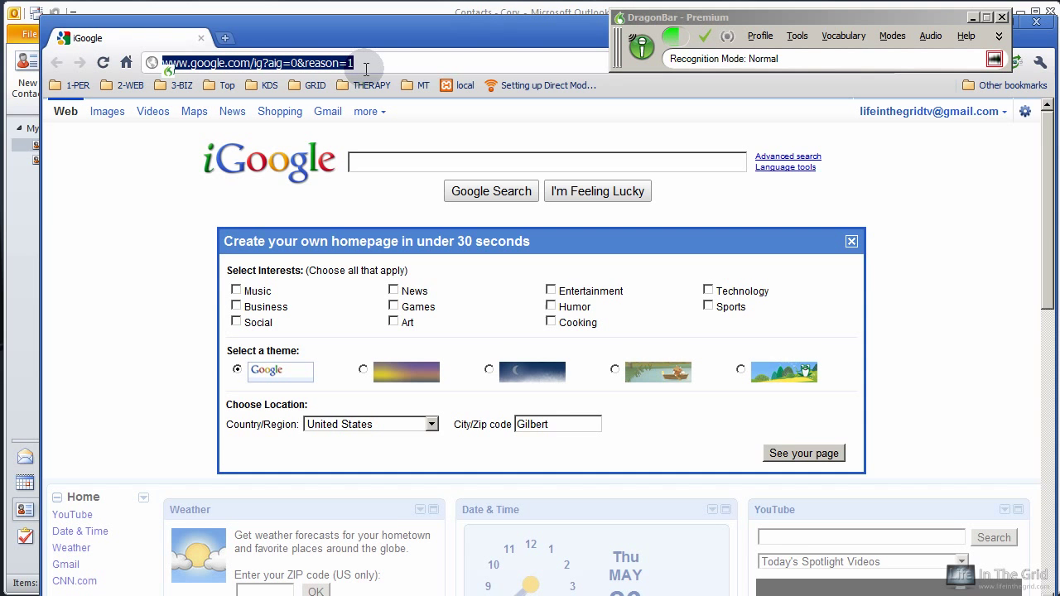
{"action": "type", "text": "Smart passive income.com"}
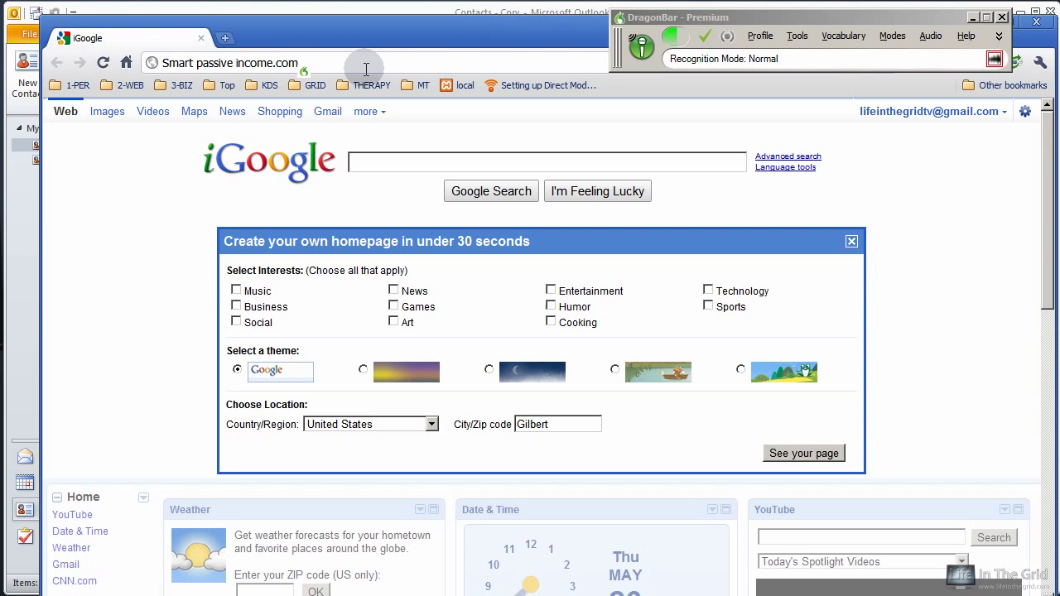
{"action": "type", "text": "Smartpassiveincome.com"}
{"action": "key", "text": "Return"}
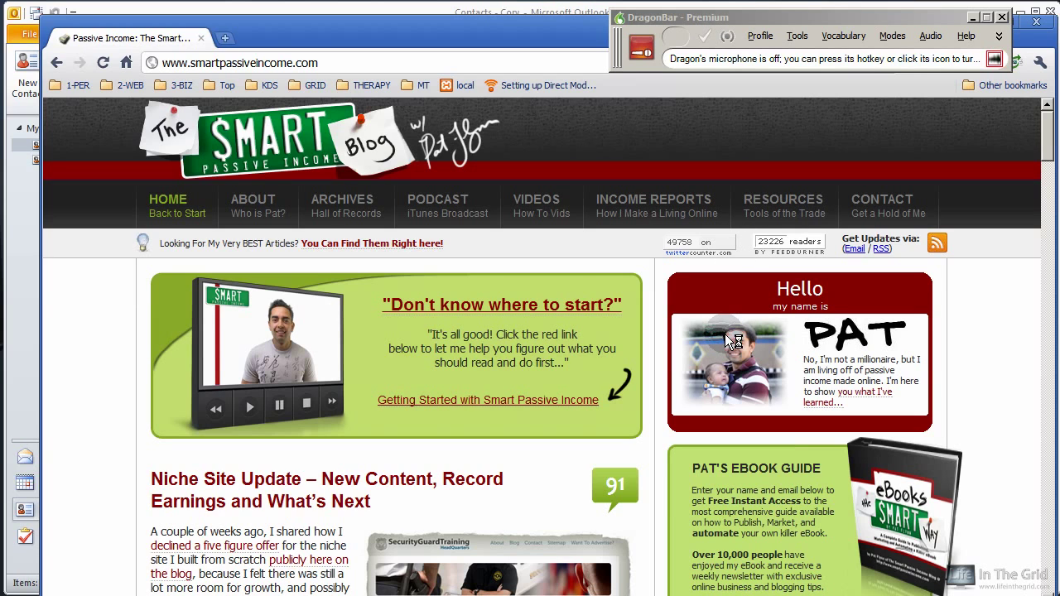
Capture Pat's photo from the blog with Snagit and save it as a JPEG.
{"action": "key", "text": "Print"}
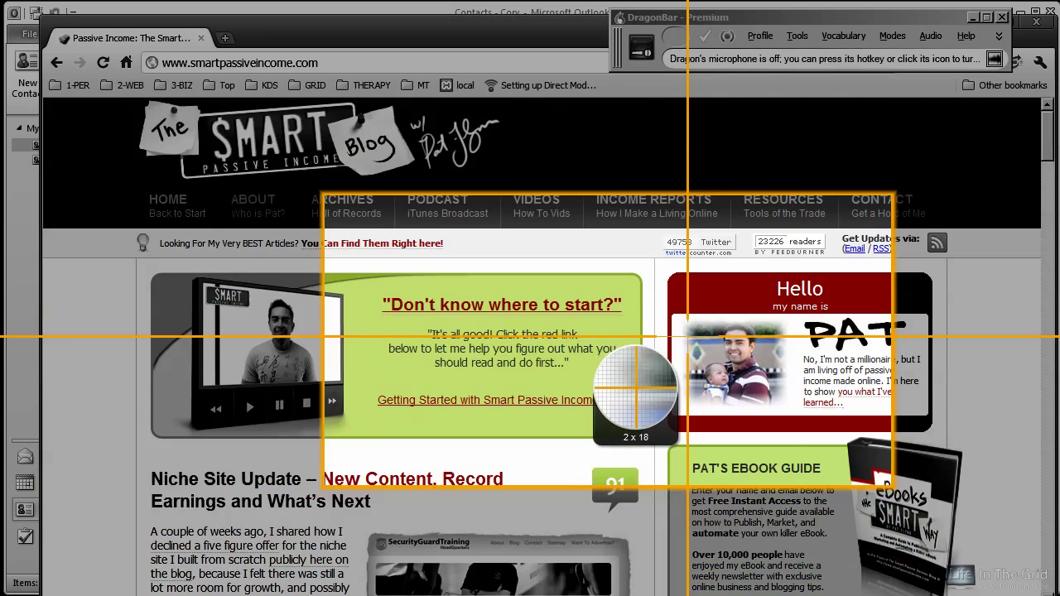
{"action": "mouse_move", "coordinate": [685, 321]}
{"action": "left_mouse_down"}
{"action": "mouse_move", "coordinate": [745, 390]}
{"action": "mouse_move", "coordinate": [782, 411]}
{"action": "left_mouse_up"}
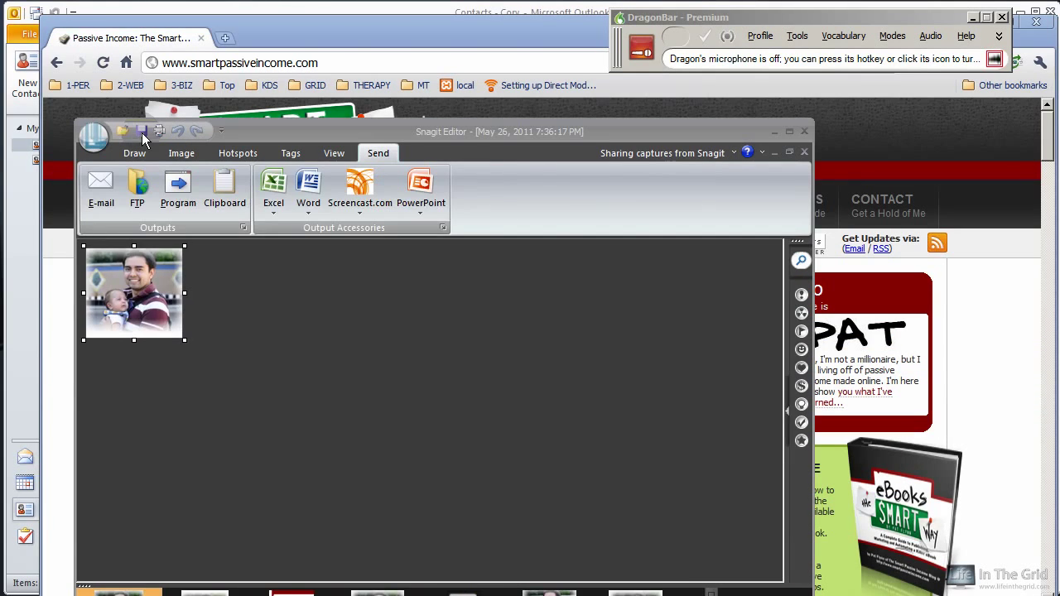
{"action": "key", "text": "ctrl+s"}
{"action": "left_click", "coordinate": [683, 562]}
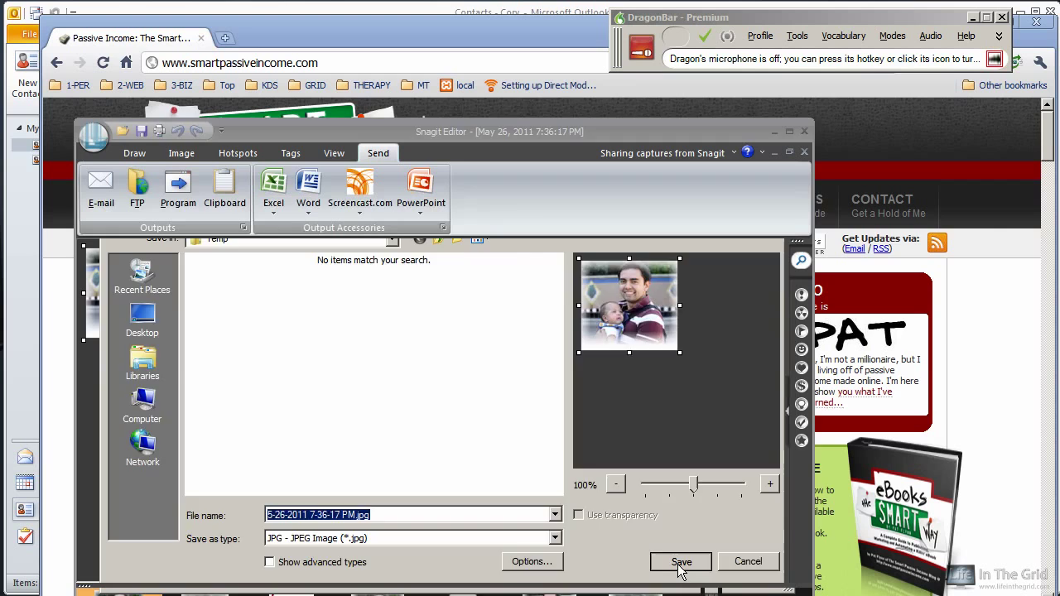
{"action": "left_click", "coordinate": [804, 131]}
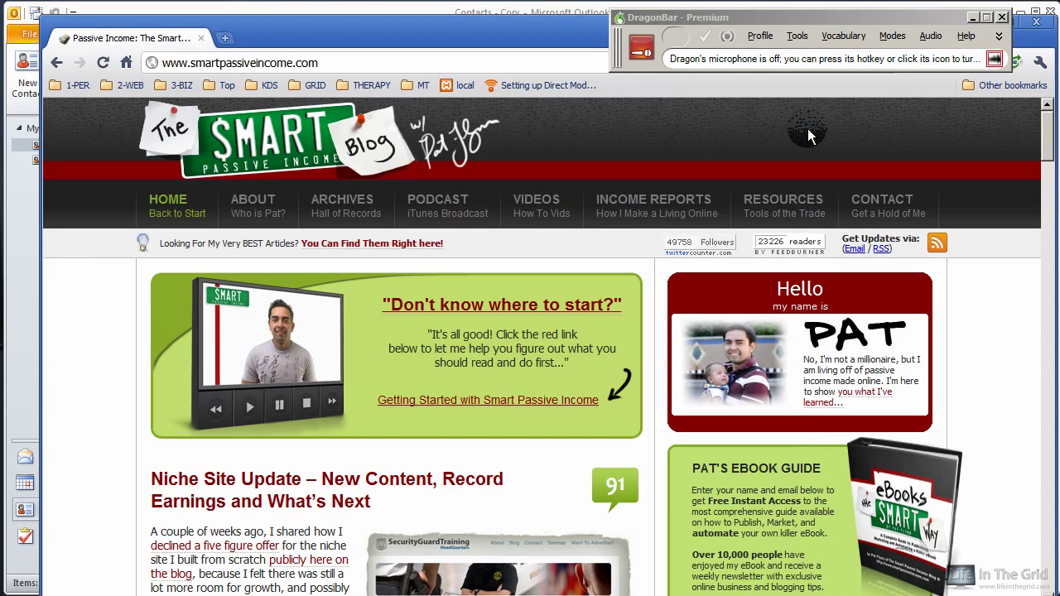
{"action": "key", "text": "alt+Tab"}
Set the saved JPEG as Pat Flynn's contact picture and save the contact.
{"action": "left_click", "coordinate": [481, 267]}
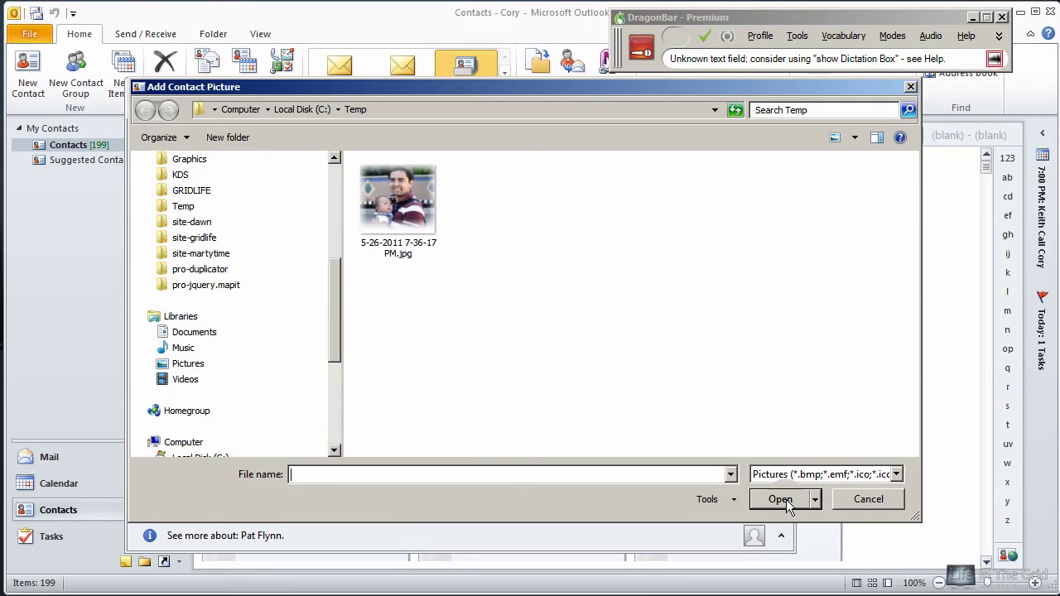
{"action": "double_click", "coordinate": [395, 196]}
{"action": "key", "text": "KP_Add"}
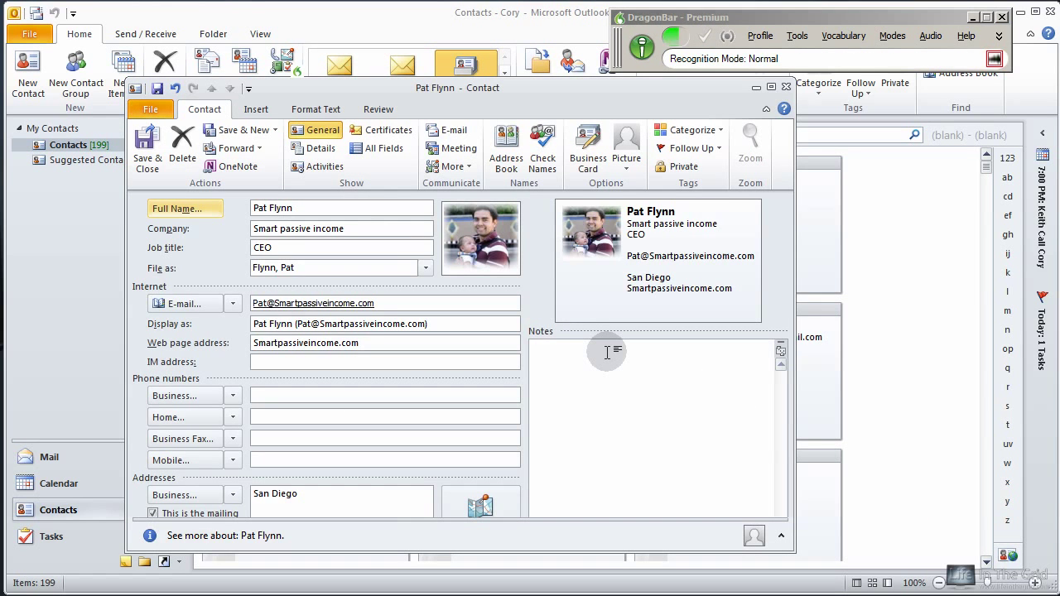
{"action": "key", "text": "KP_Add"}
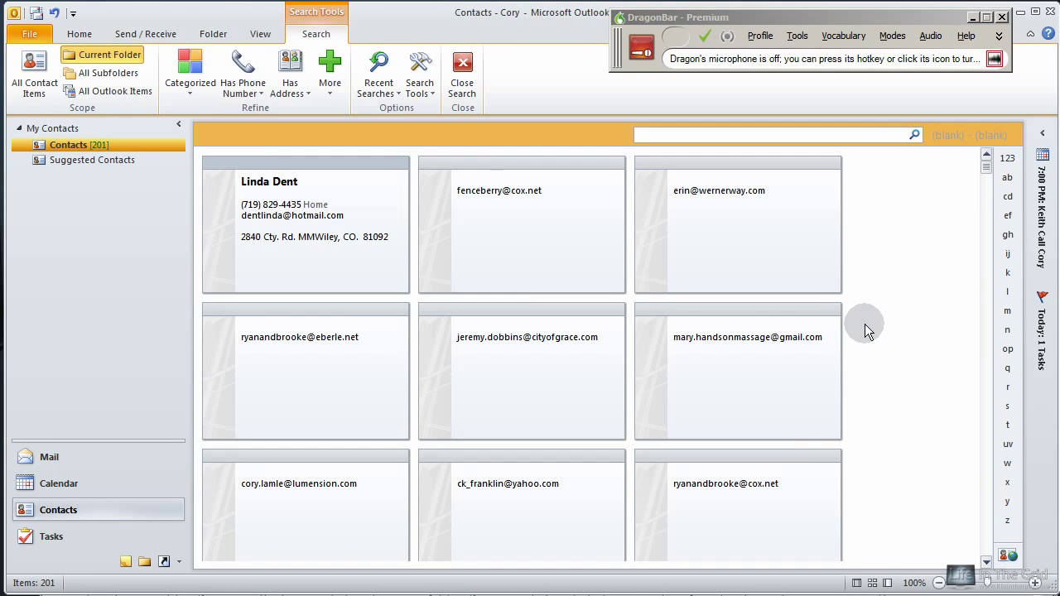
{"action": "key", "text": "KP_Add"}
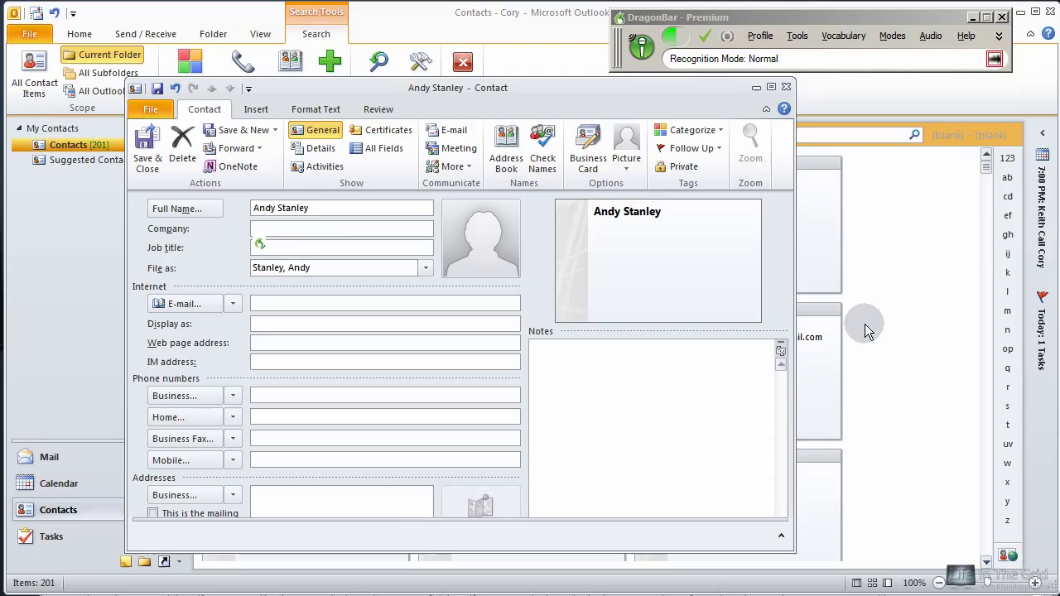
Dictate Northpoint church as Andy Stanley's company and senior pastor as his job title.
{"action": "type", "text": "Northpoint church"}
{"action": "type", "text": "senior pastor"}
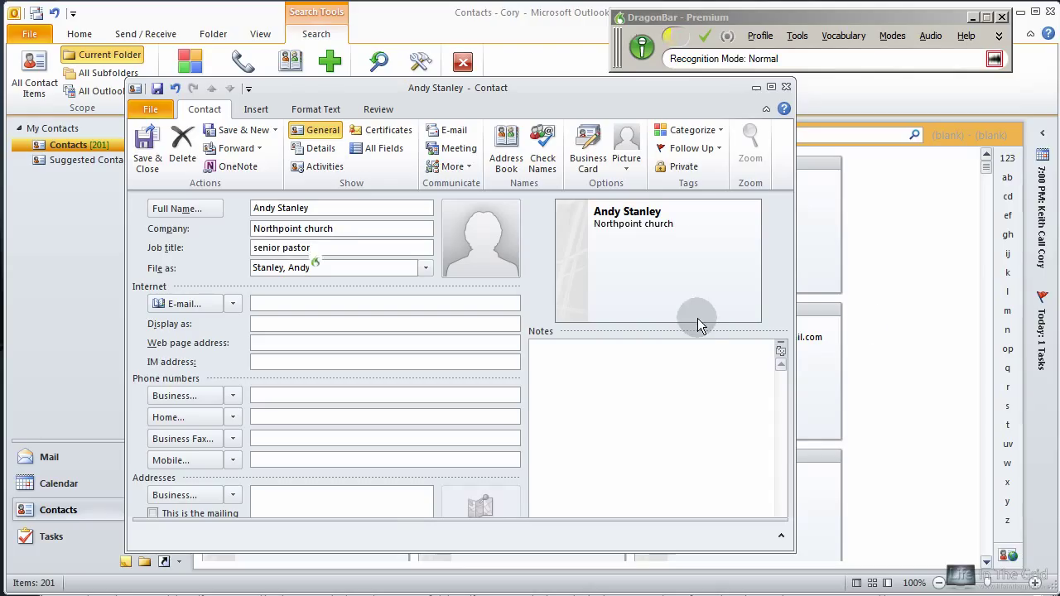
{"action": "key", "text": "KP_Add"}
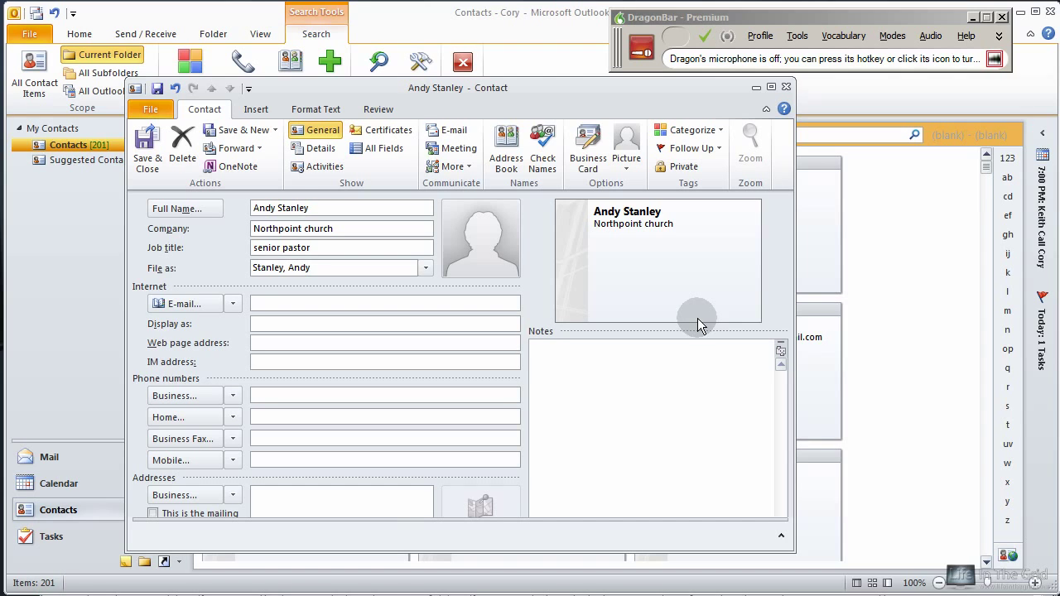
{"action": "key", "text": "KP_Add"}
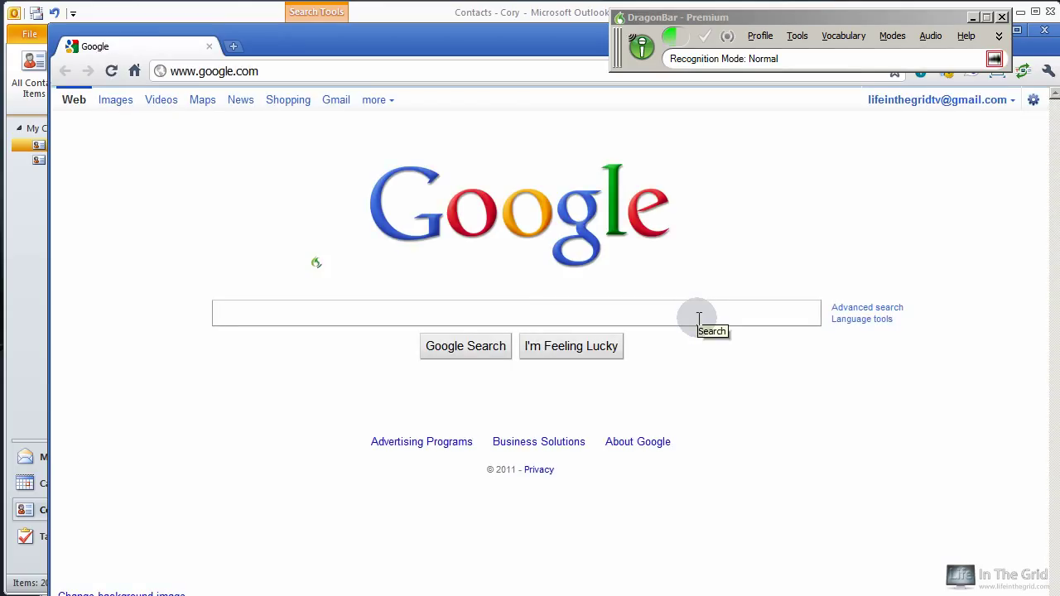
Find North Point church's Contact Us page under Church Leaders and select its address.
{"action": "type", "text": "Northpoint church.org"}
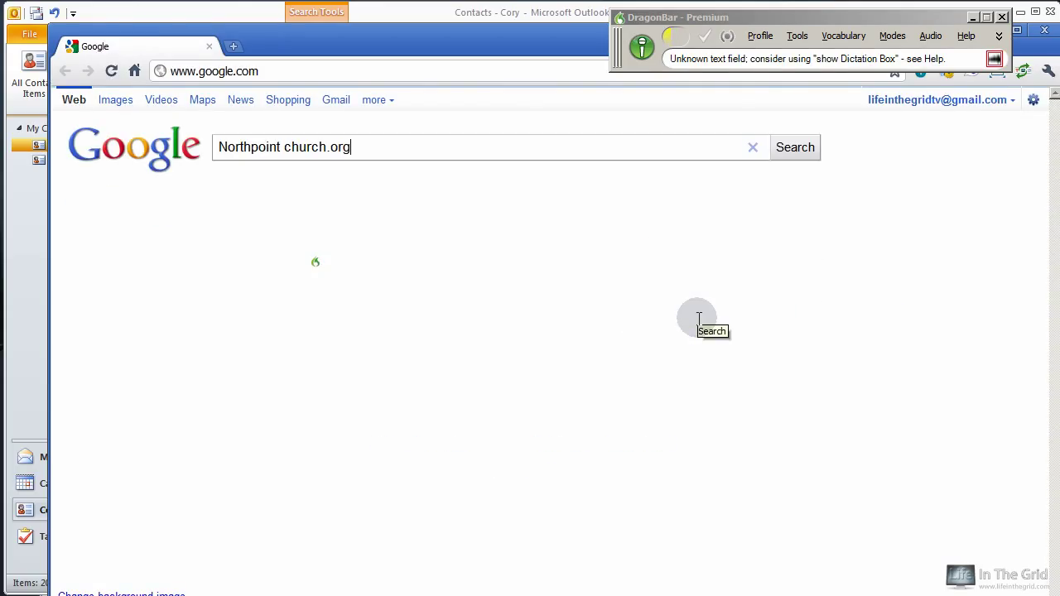
{"action": "left_click", "coordinate": [401, 234]}
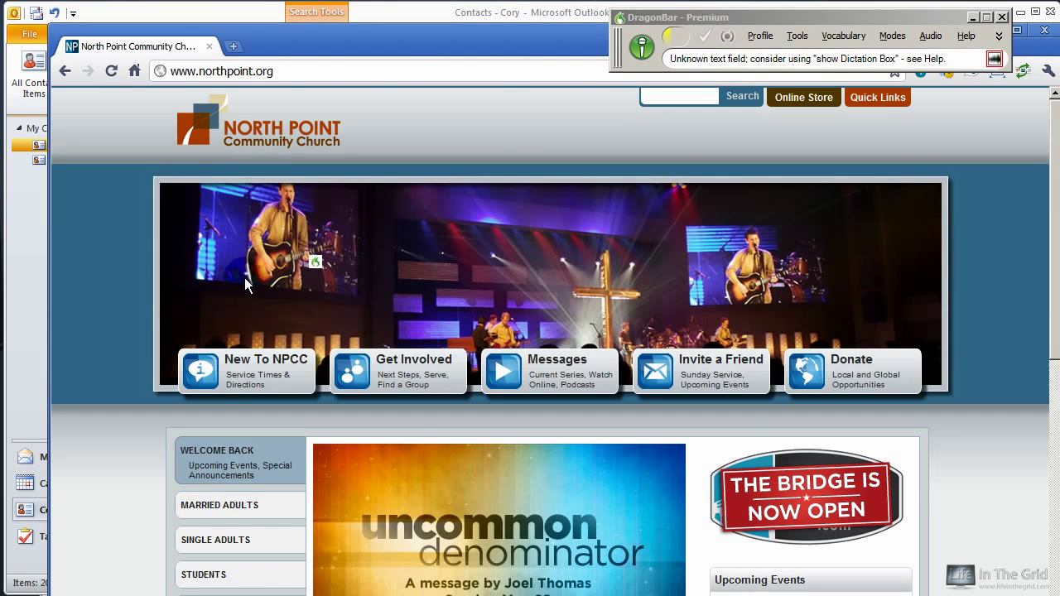
{"action": "scroll", "coordinate": [240, 310], "scroll_direction": "down", "scroll_amount": 3}
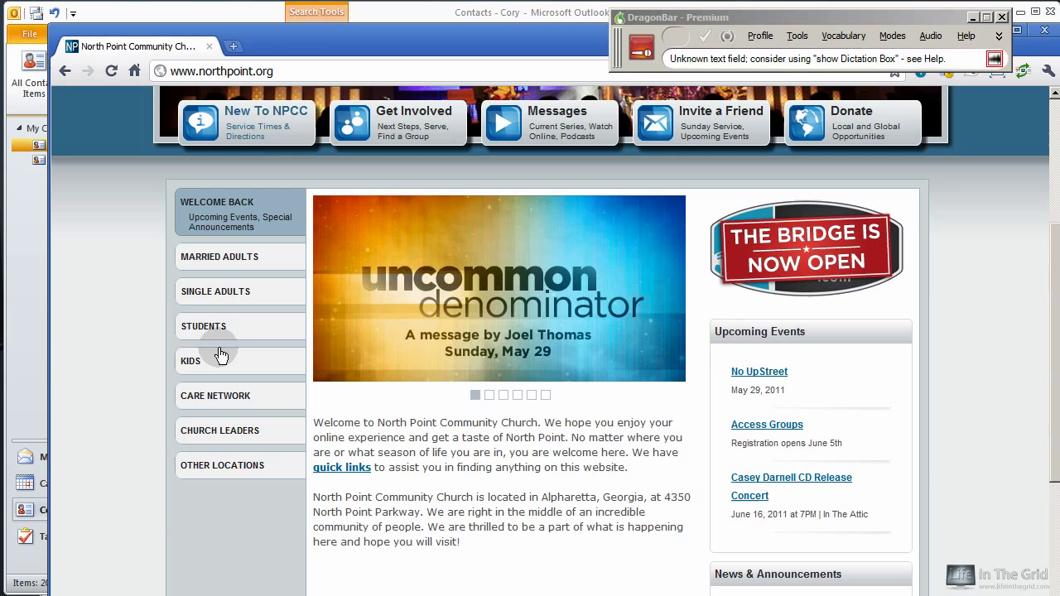
{"action": "left_click", "coordinate": [222, 430]}
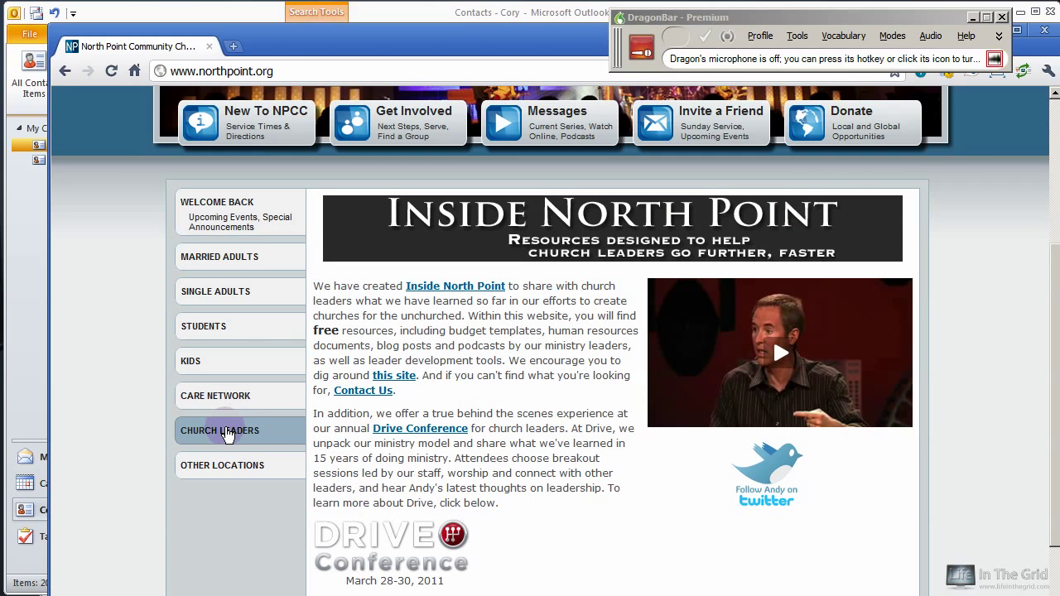
{"action": "left_click", "coordinate": [363, 398]}
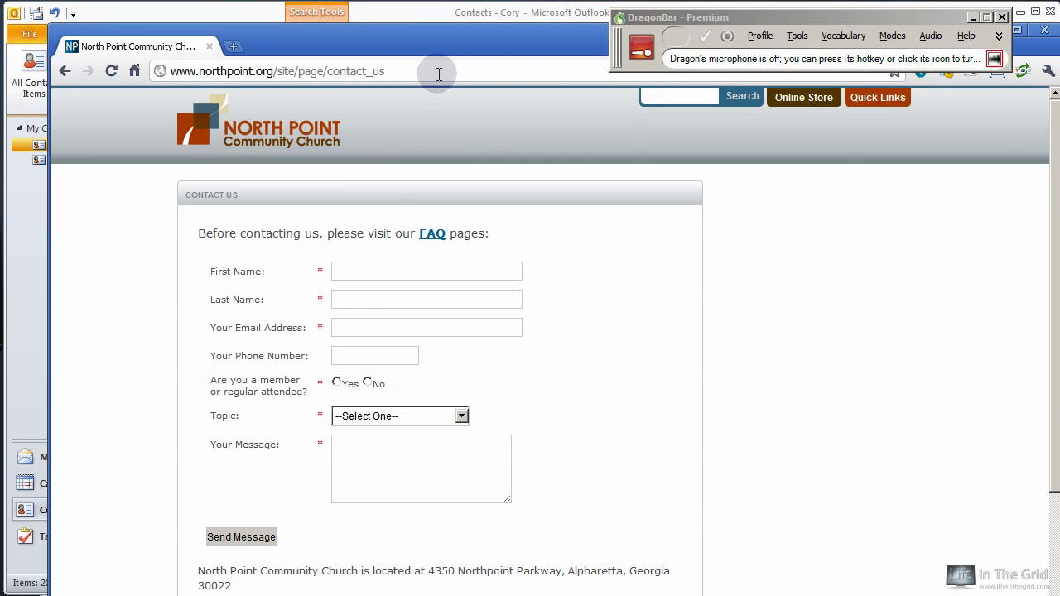
{"action": "left_click", "coordinate": [433, 72]}
Paste the contact page address into Andy Stanley's contact notes.
{"action": "key", "text": "alt+Tab"}
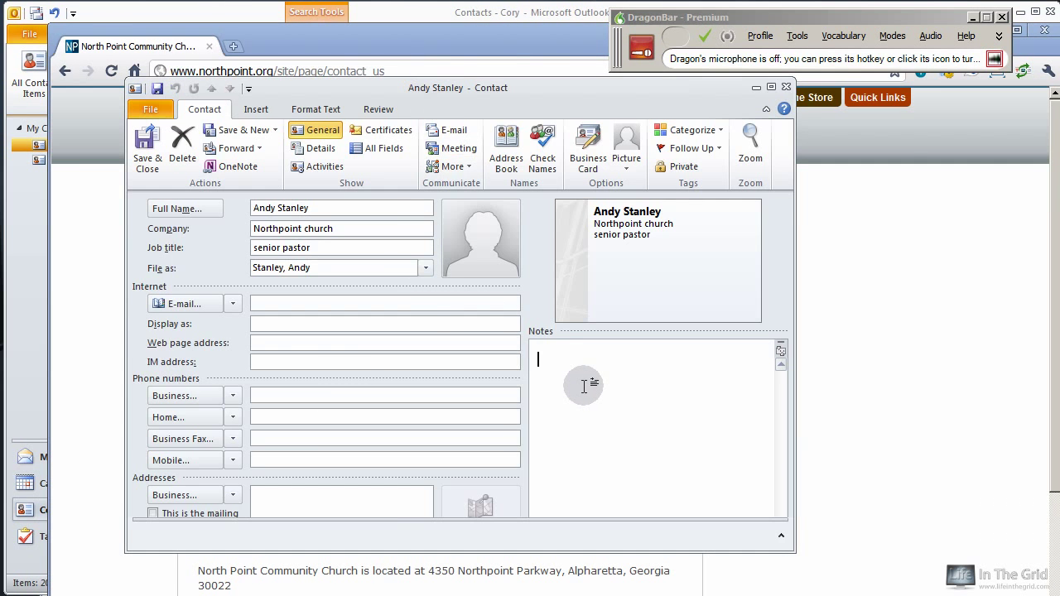
{"action": "key", "text": "ctrl+v"}
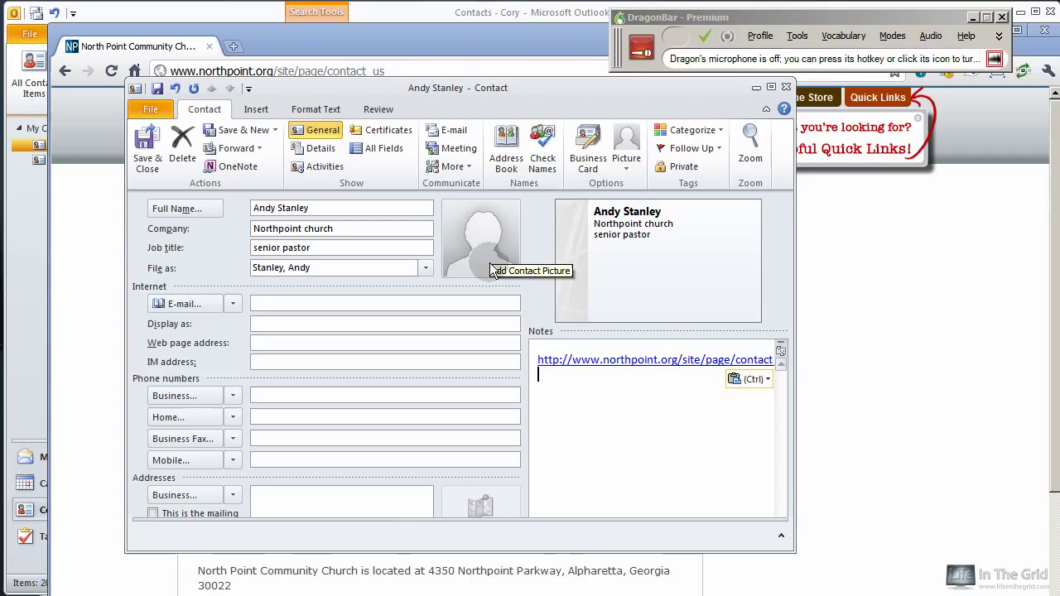
{"action": "key", "text": "alt+Tab"}
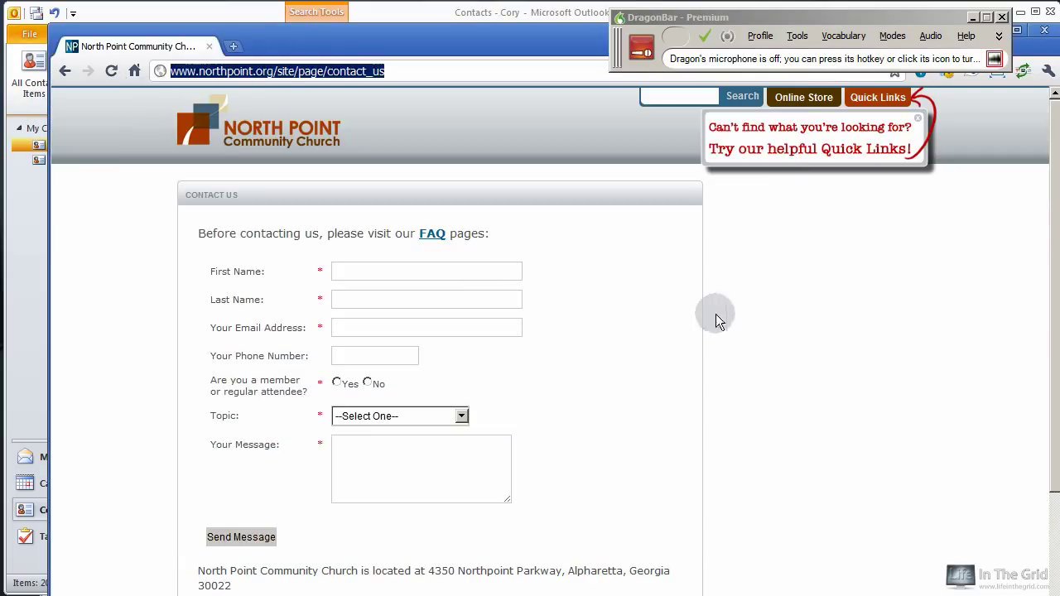
{"action": "left_click", "coordinate": [750, 288]}
In a new browser tab, run a Google Images search for the contact's name.
{"action": "left_click", "coordinate": [234, 43]}
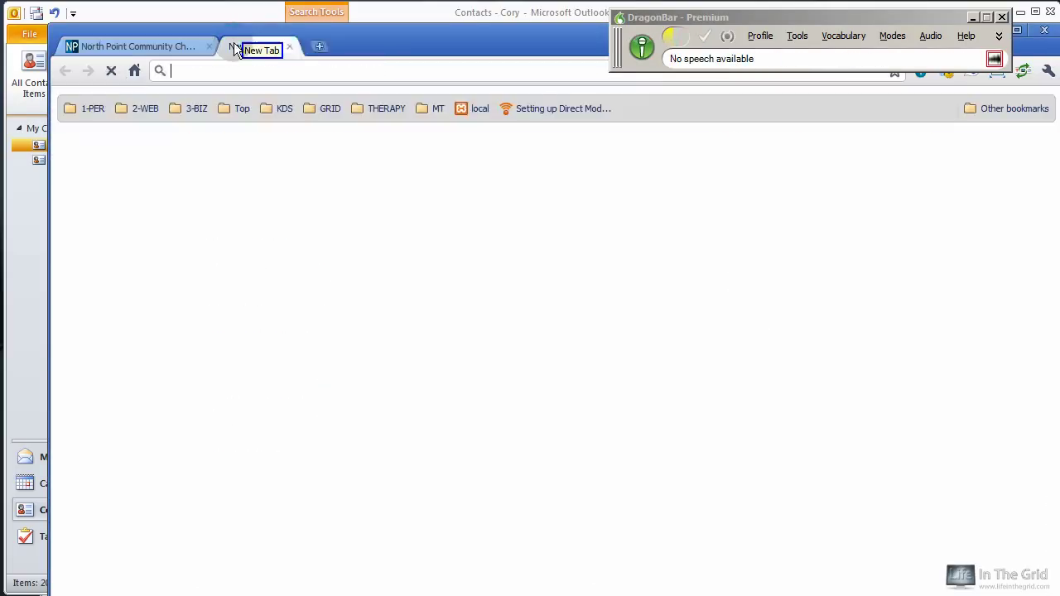
{"action": "type", "text": "Google.com"}
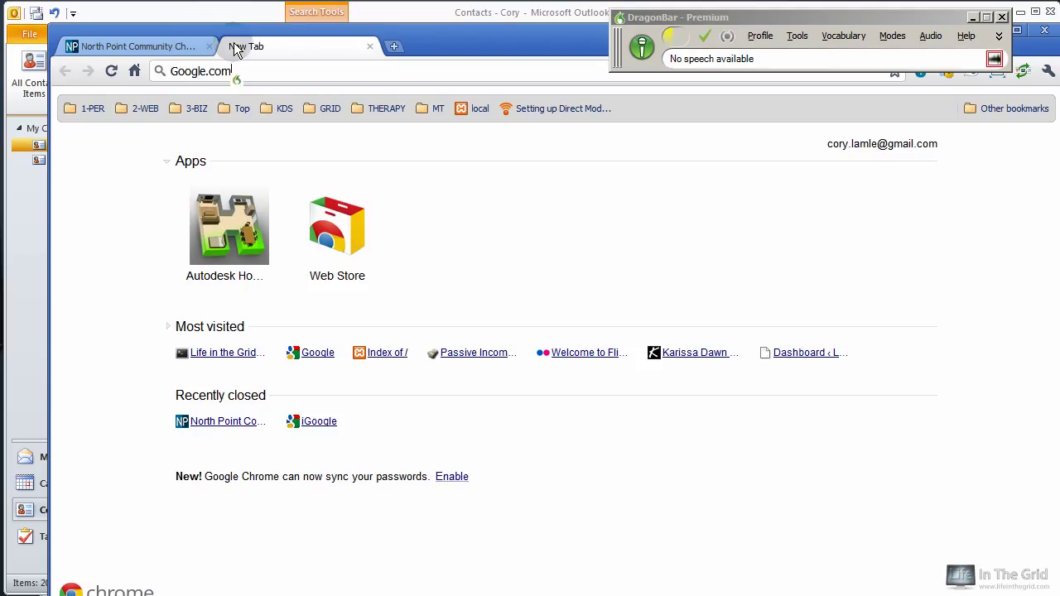
{"action": "key", "text": "Return"}
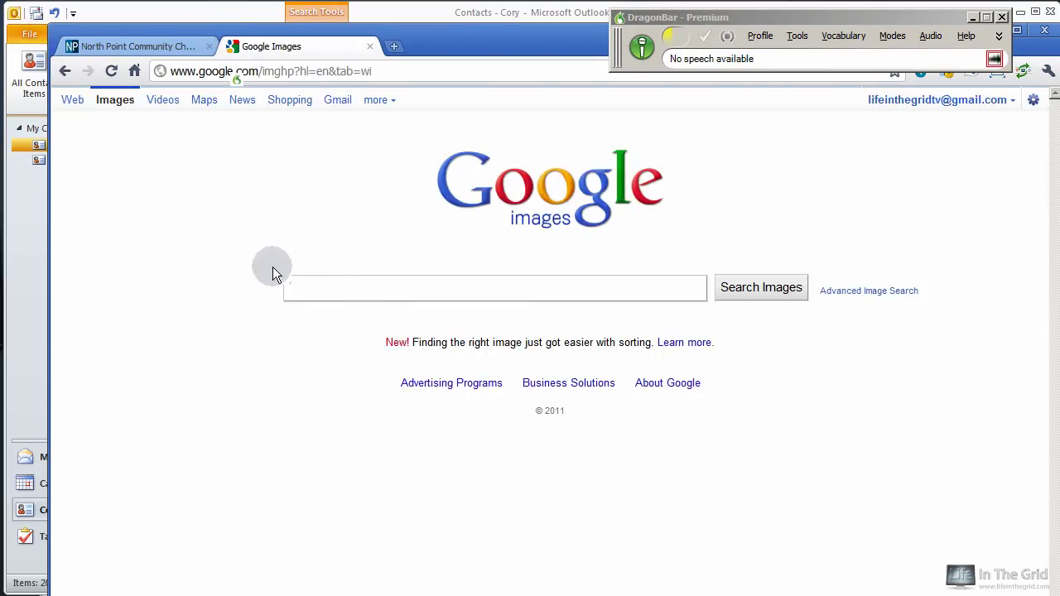
{"action": "type", "text": "Andy Stanley"}
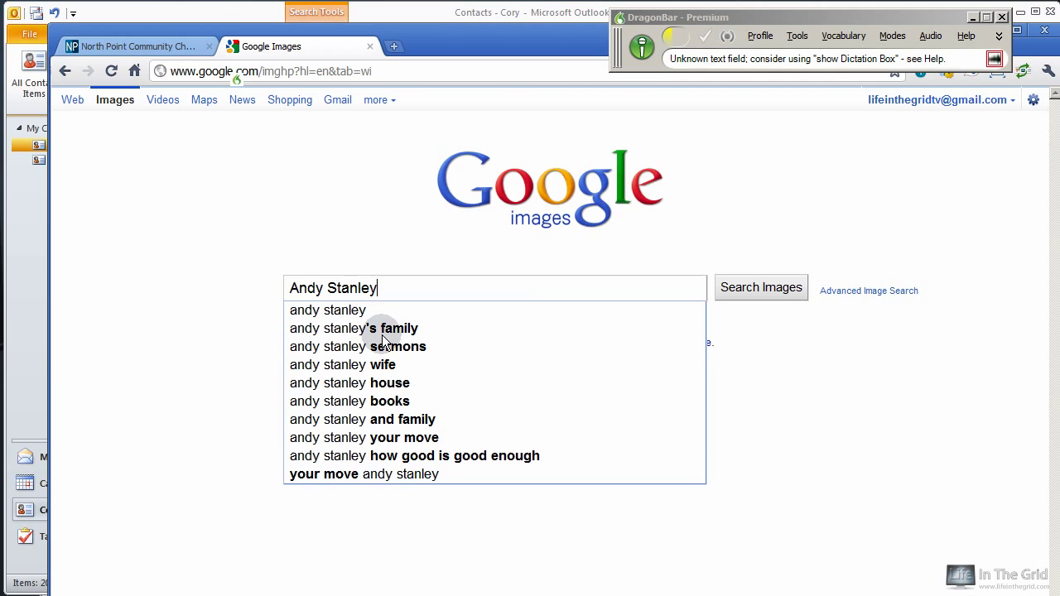
{"action": "key", "text": "Return"}
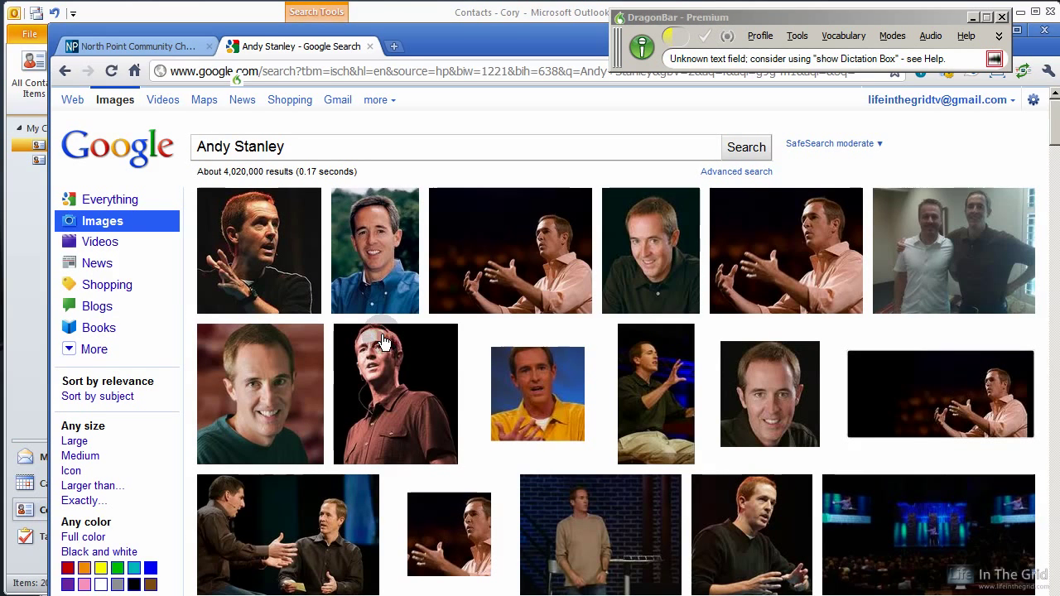
Capture the blue-shirt headshot from the results with Snagit and save it as a JPG.
{"action": "key", "text": "Print"}
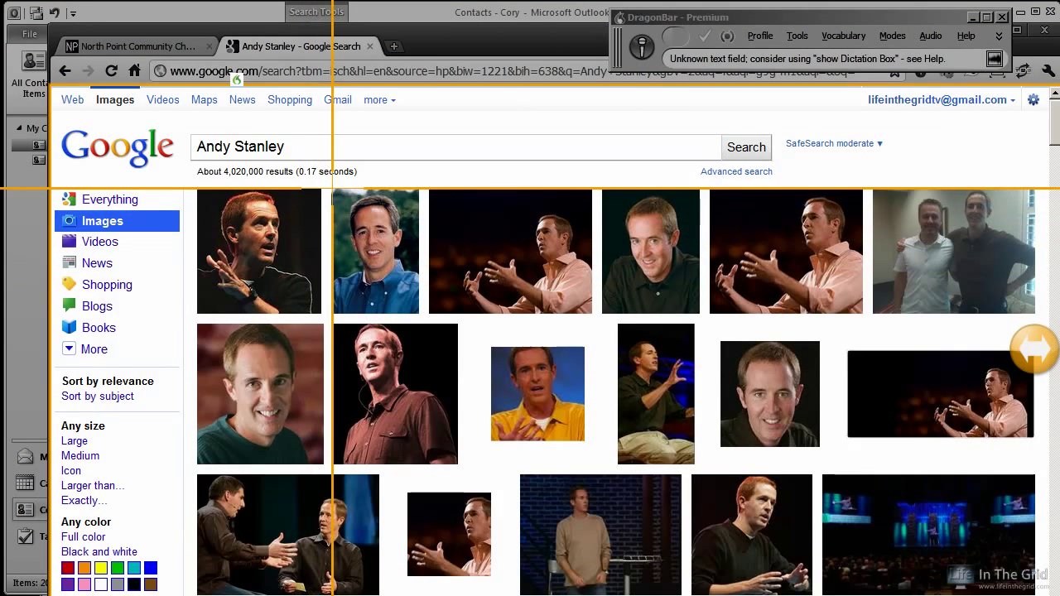
{"action": "mouse_move", "coordinate": [333, 188]}
{"action": "left_mouse_down"}
{"action": "mouse_move", "coordinate": [351, 253]}
{"action": "mouse_move", "coordinate": [404, 308]}
{"action": "left_mouse_up"}
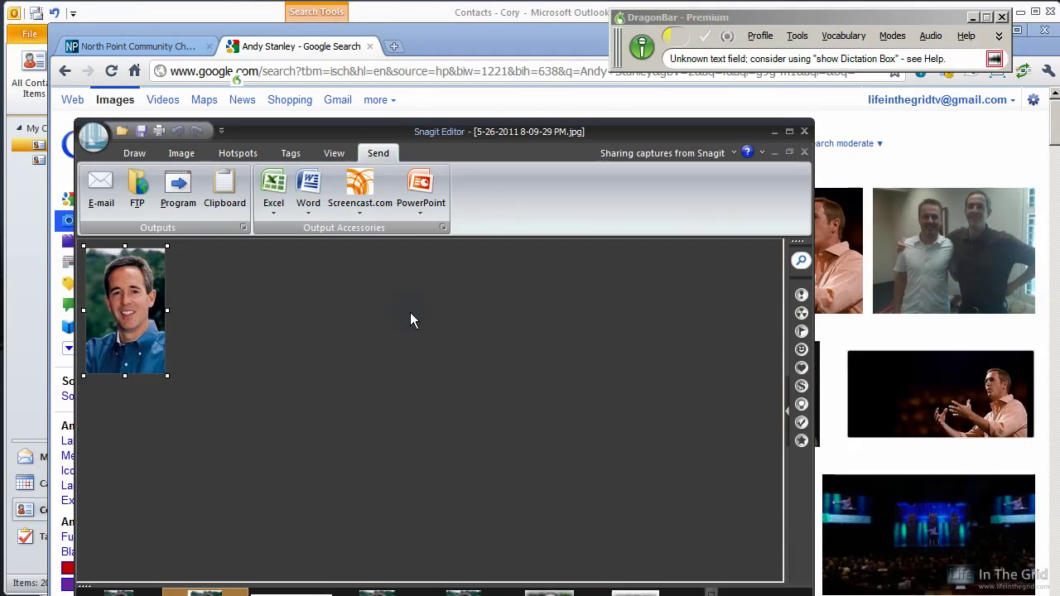
{"action": "left_click", "coordinate": [141, 131]}
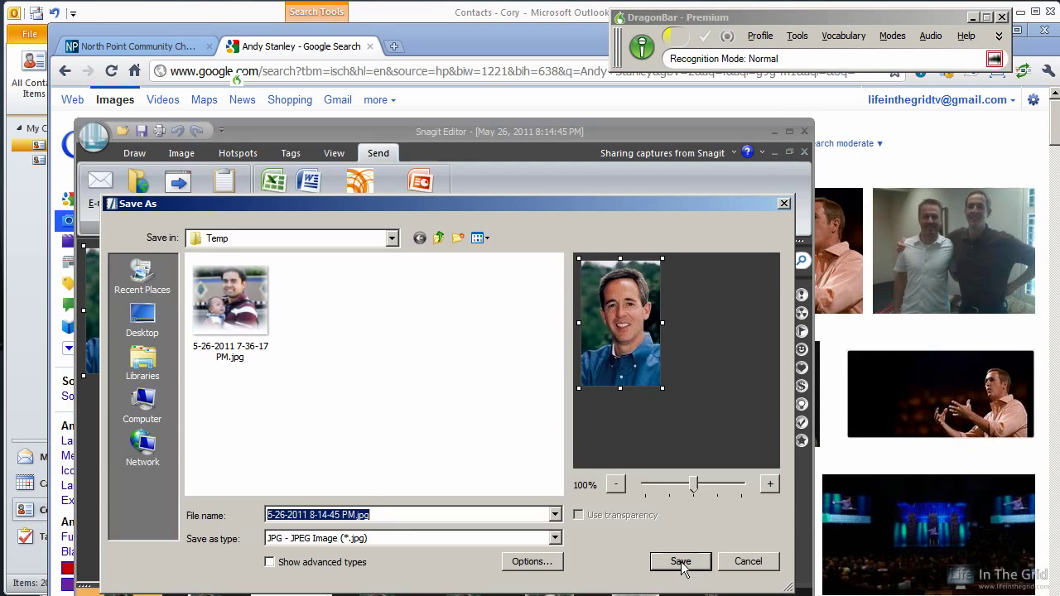
{"action": "left_click", "coordinate": [678, 563]}
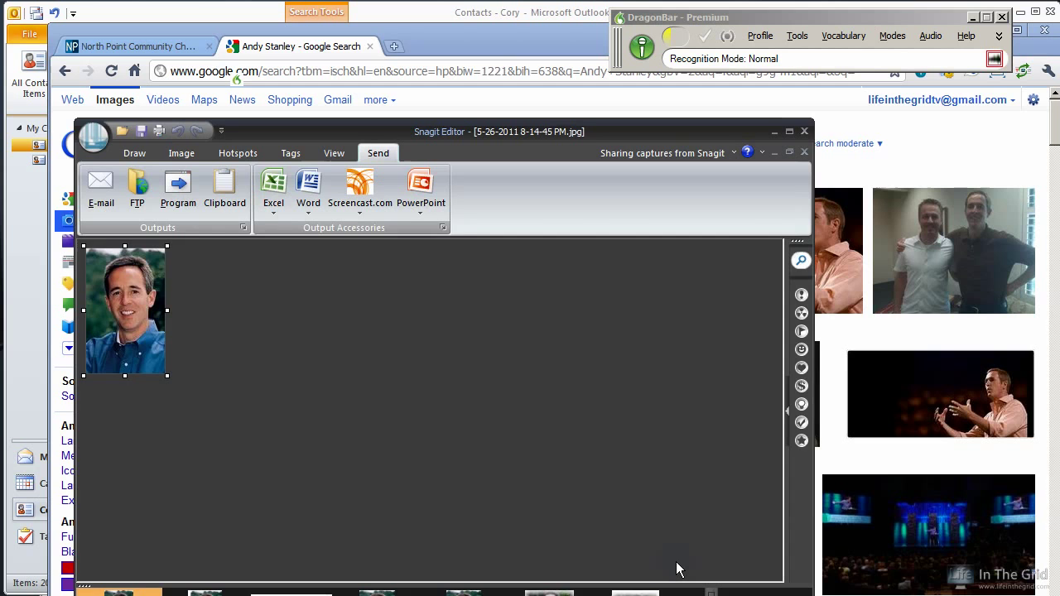
Add the saved headshot as the contact's picture, then save and close the contact.
{"action": "key", "text": "alt+Tab"}
{"action": "key", "text": "alt+Tab"}
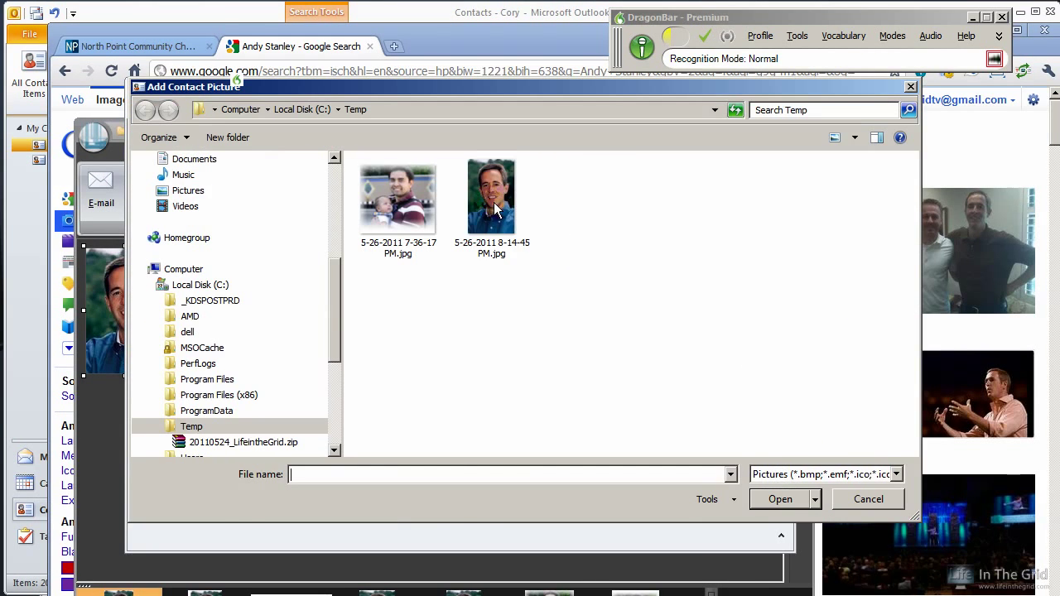
{"action": "double_click", "coordinate": [489, 199]}
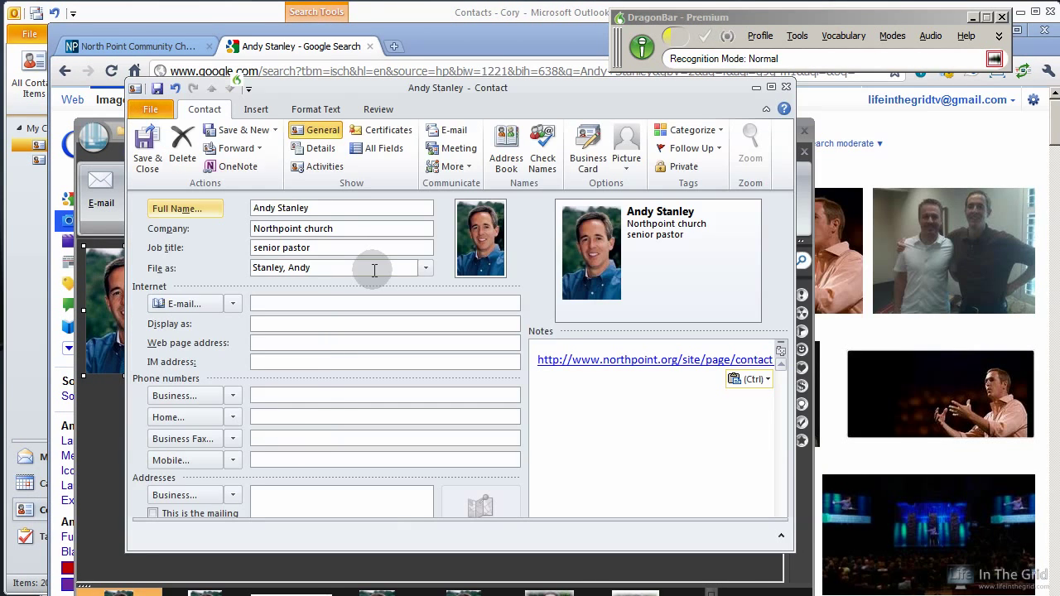
{"action": "key", "text": "alt+s"}
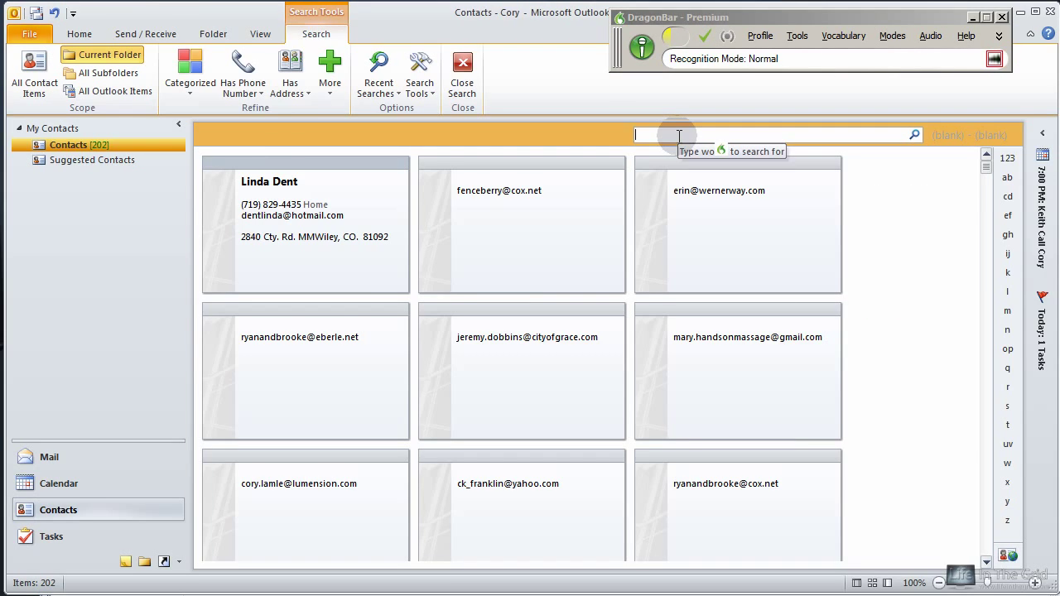
Search contacts for the newly saved contact, clear the box, then search the other contact's name.
{"action": "type", "text": "Andy Stanley"}
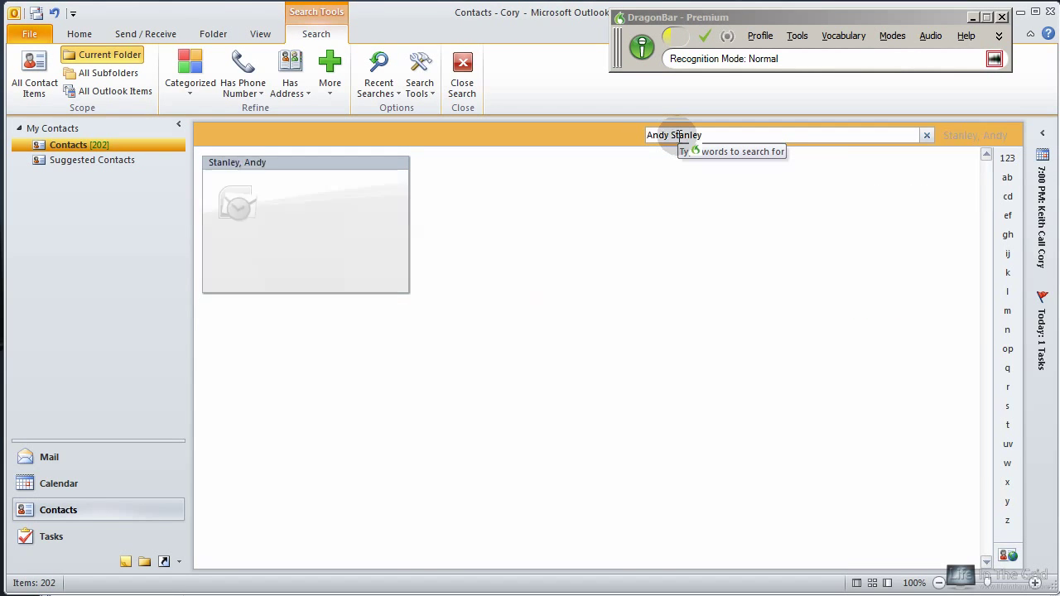
{"action": "key", "text": "ctrl+a"}
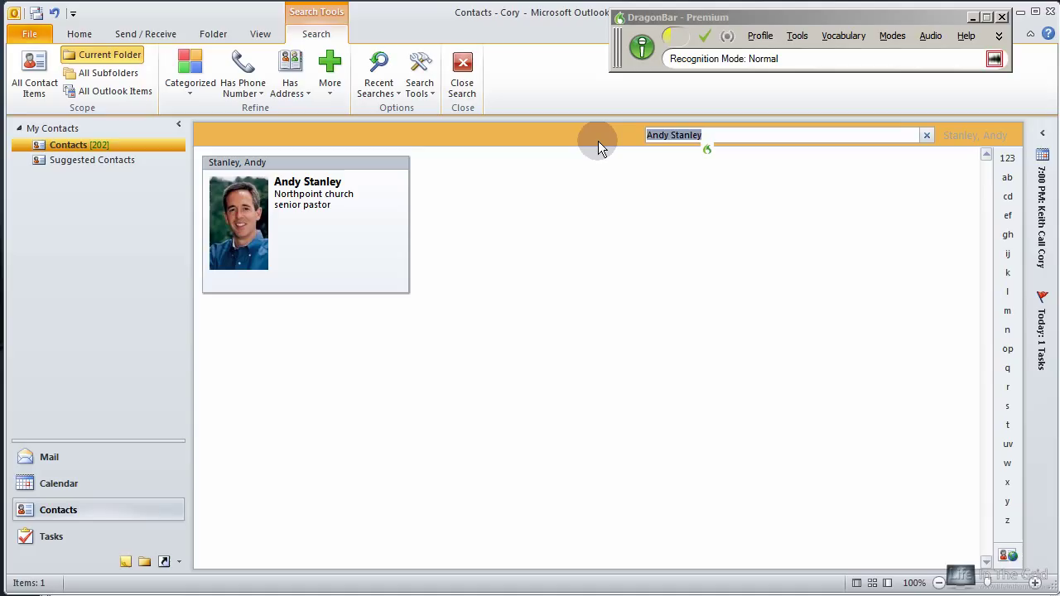
{"action": "key", "text": "Delete"}
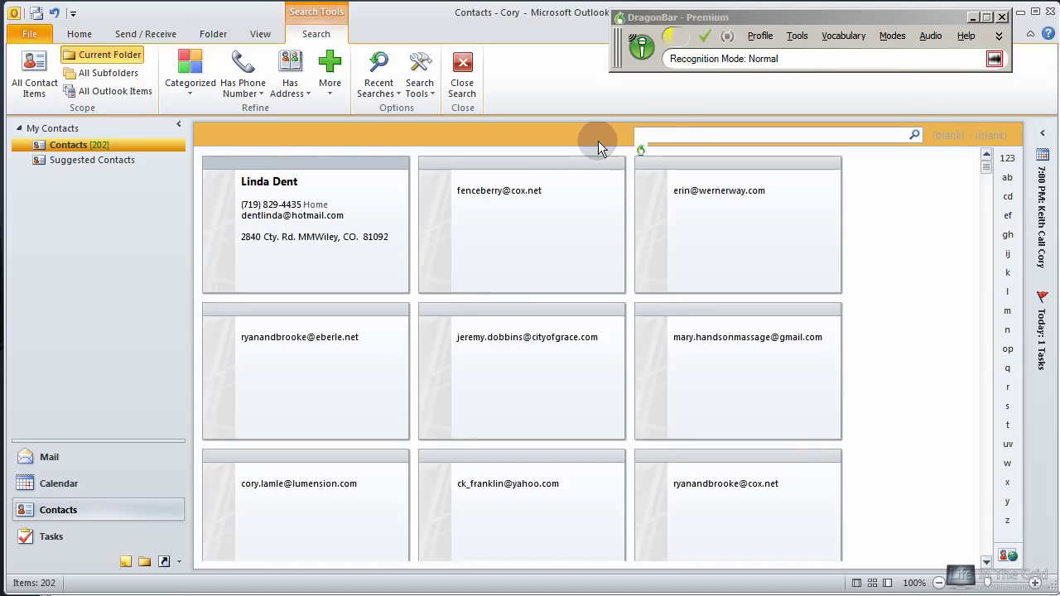
{"action": "type", "text": "Pat Flynn"}
{"action": "key", "text": "KP_Add"}
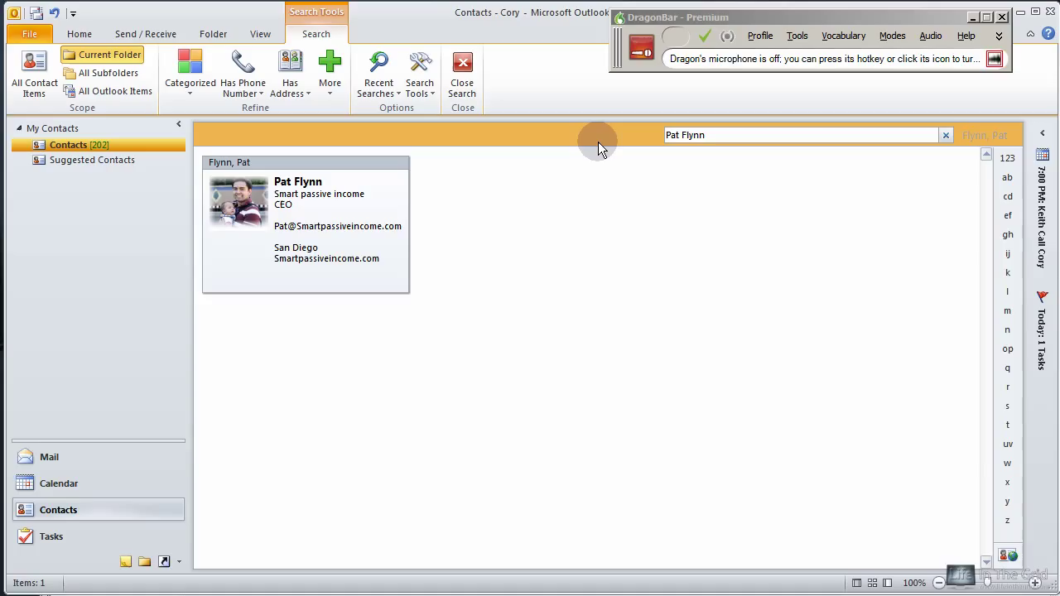